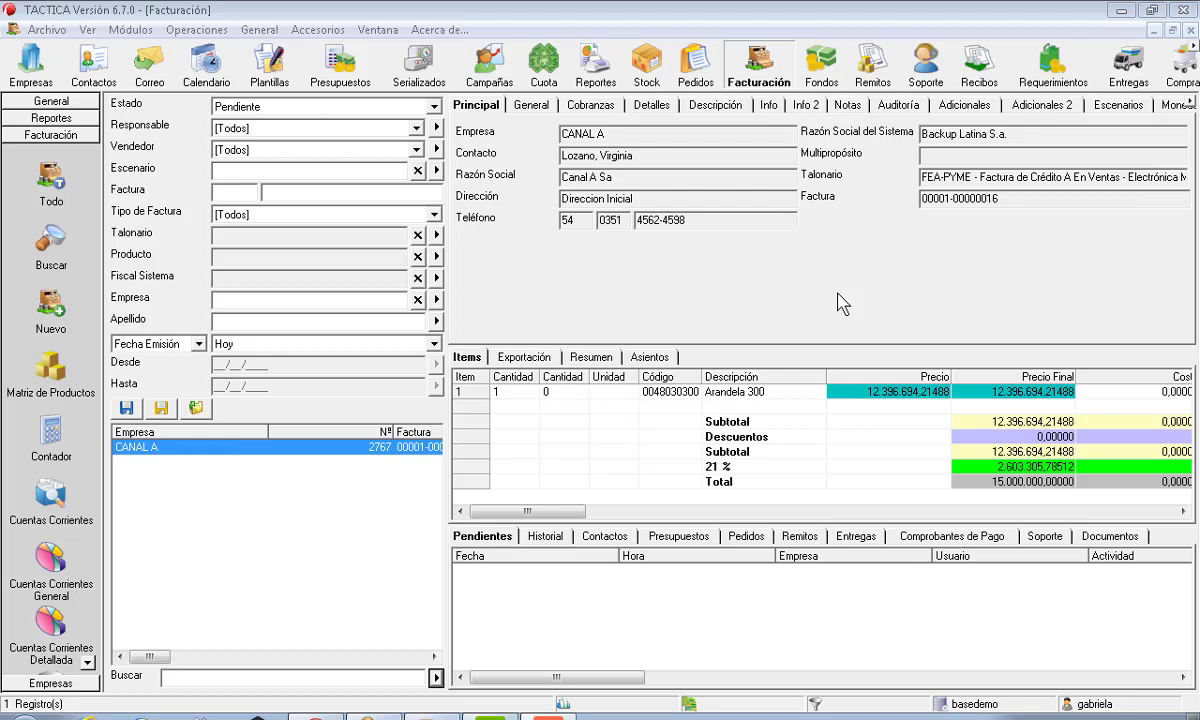
Step: Start a new talonario of type FEA-PYME - Factura de Crédito A En Ventas - Electrónica MiPyME
click(259, 30)
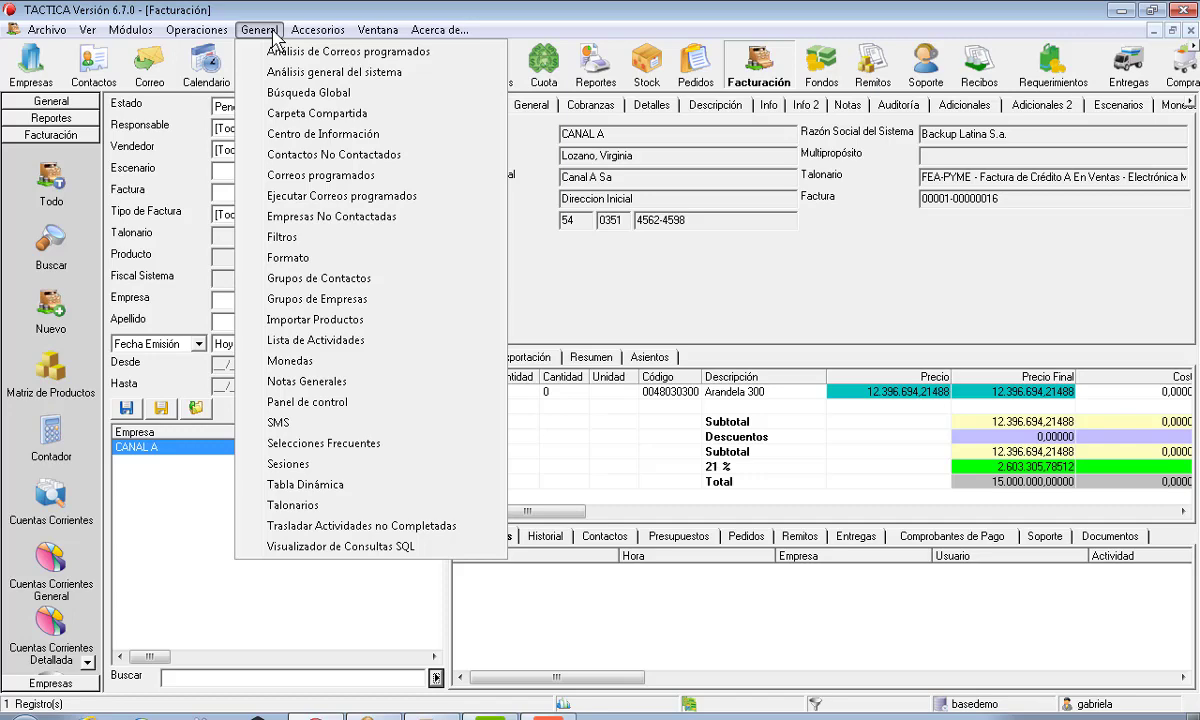
click(300, 504)
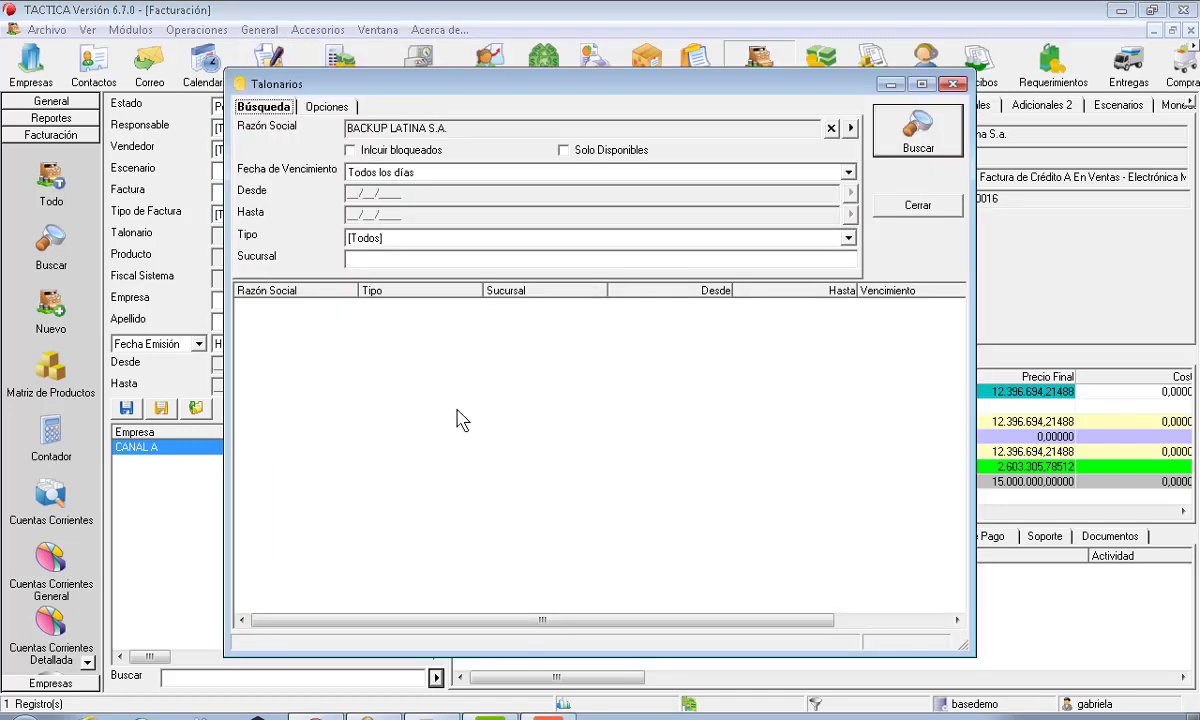
right_click(486, 410)
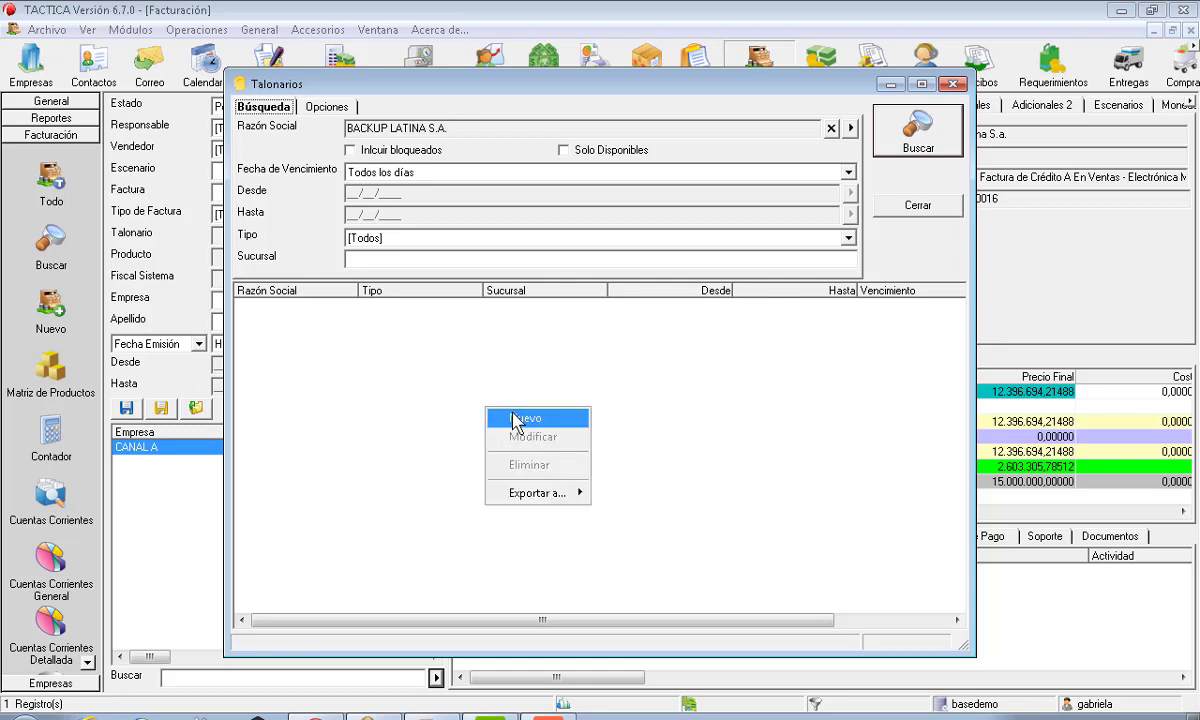
click(510, 418)
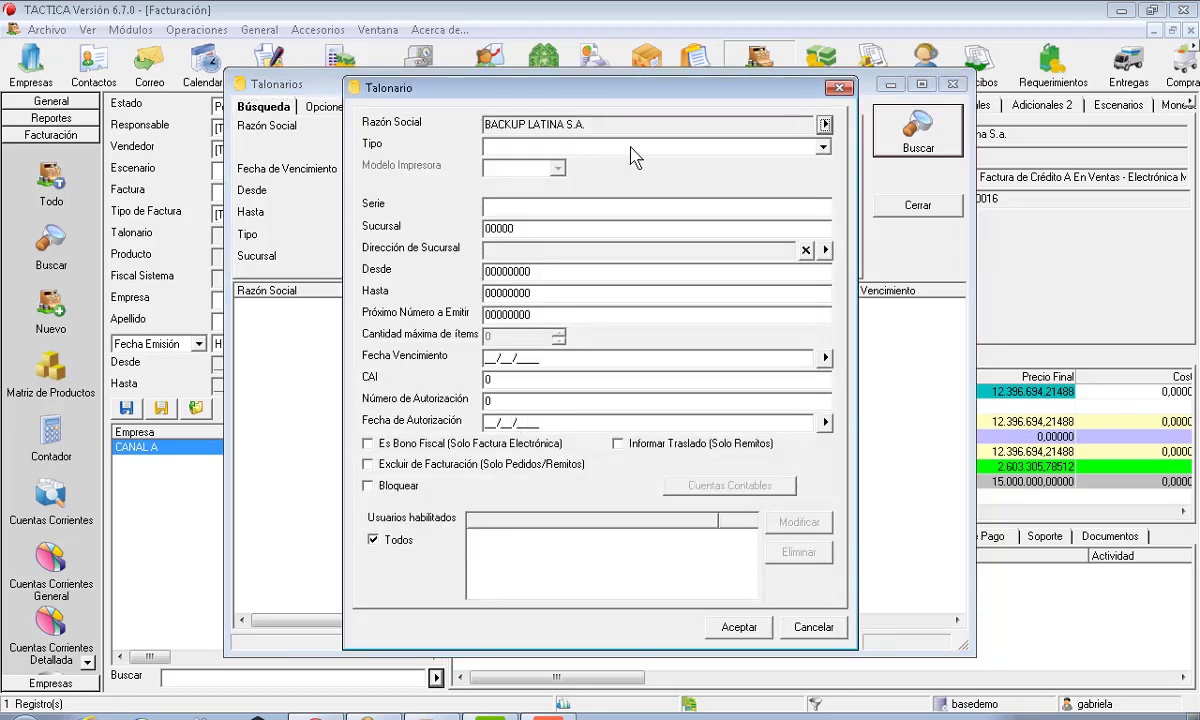
click(820, 148)
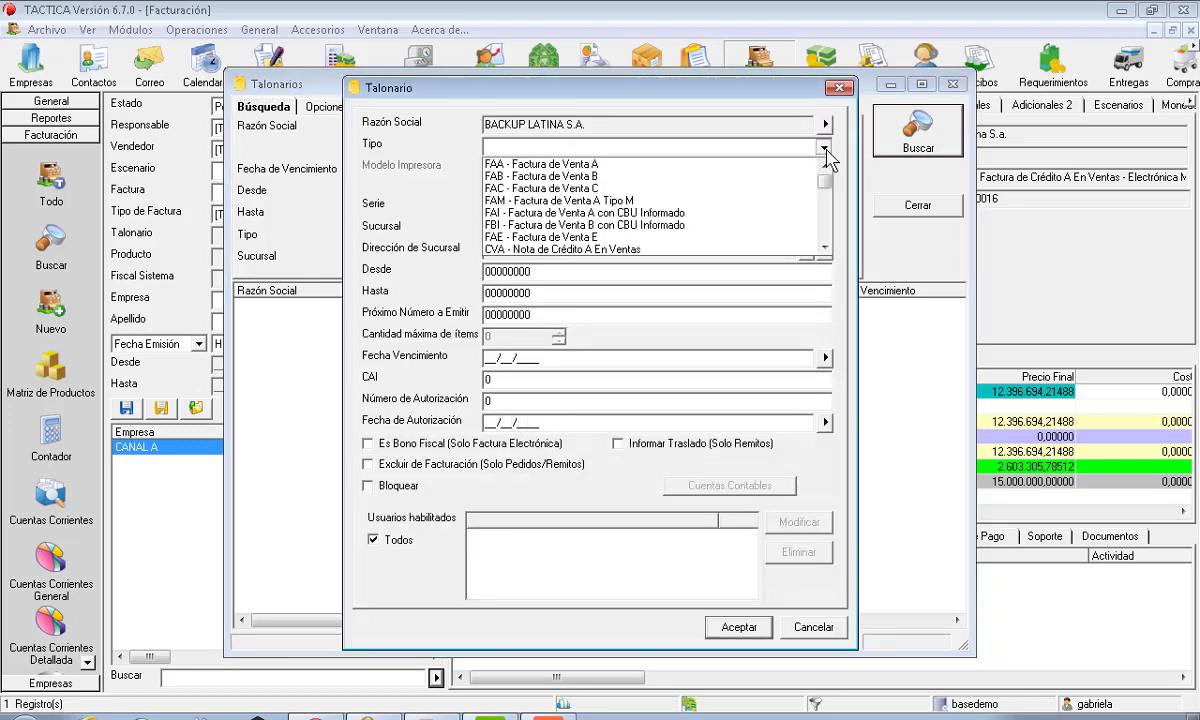
drag(824, 172, 821, 243)
click(826, 166)
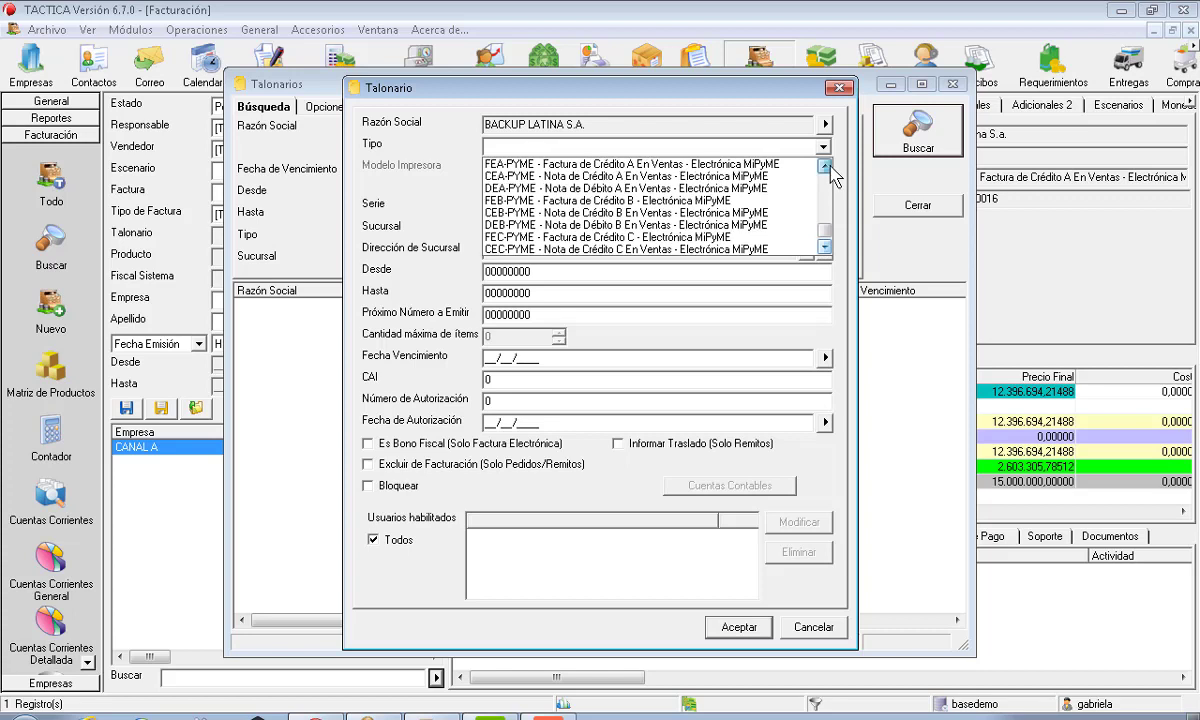
click(826, 166)
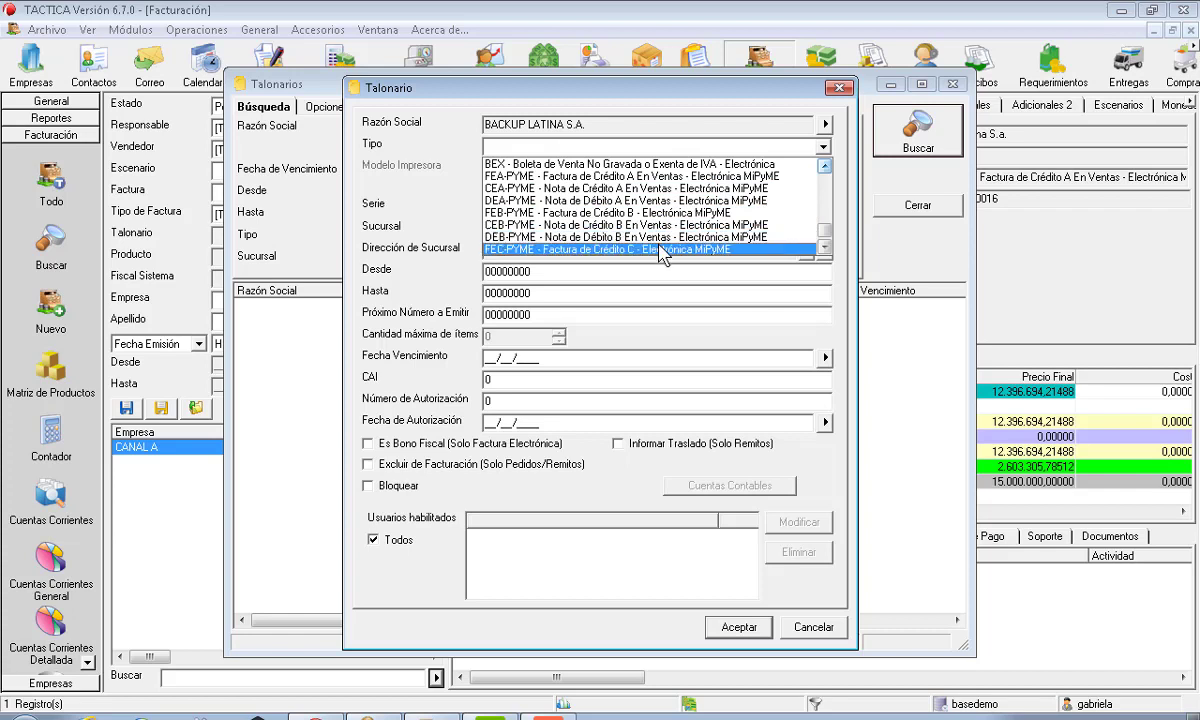
click(671, 178)
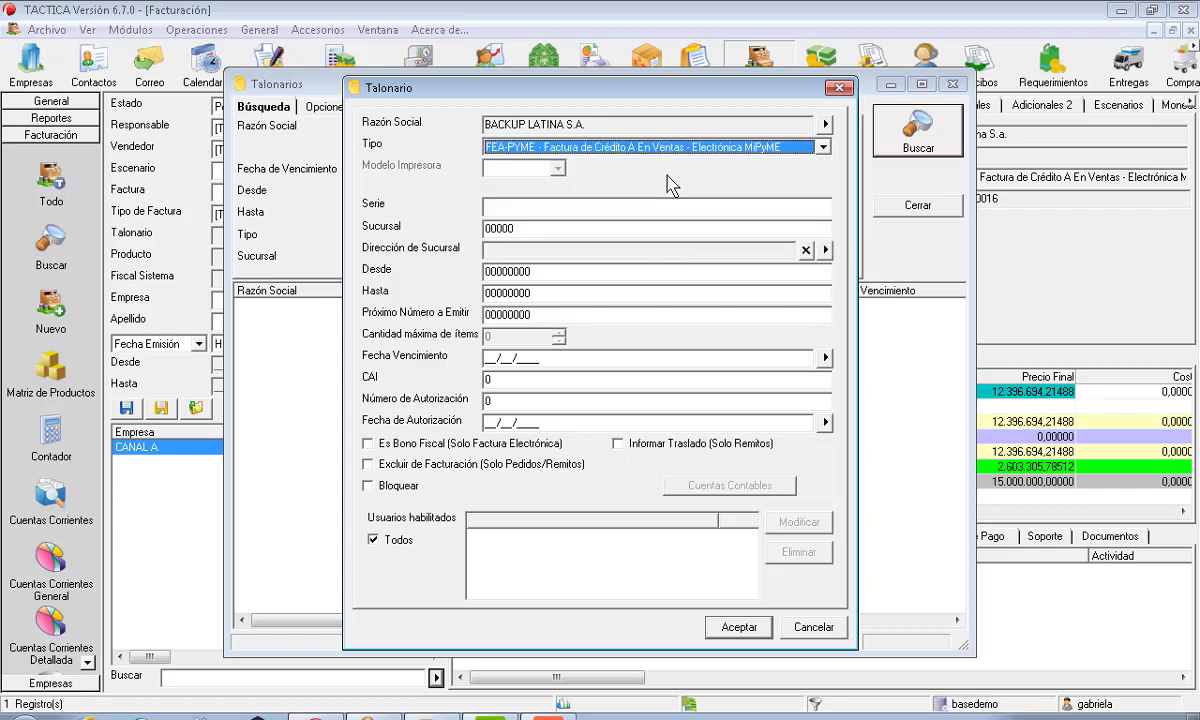
Step: Set the talonario's Sucursal to 00002 and its number range from 00000001 to 99999999
click(528, 208)
key(BackSpace)
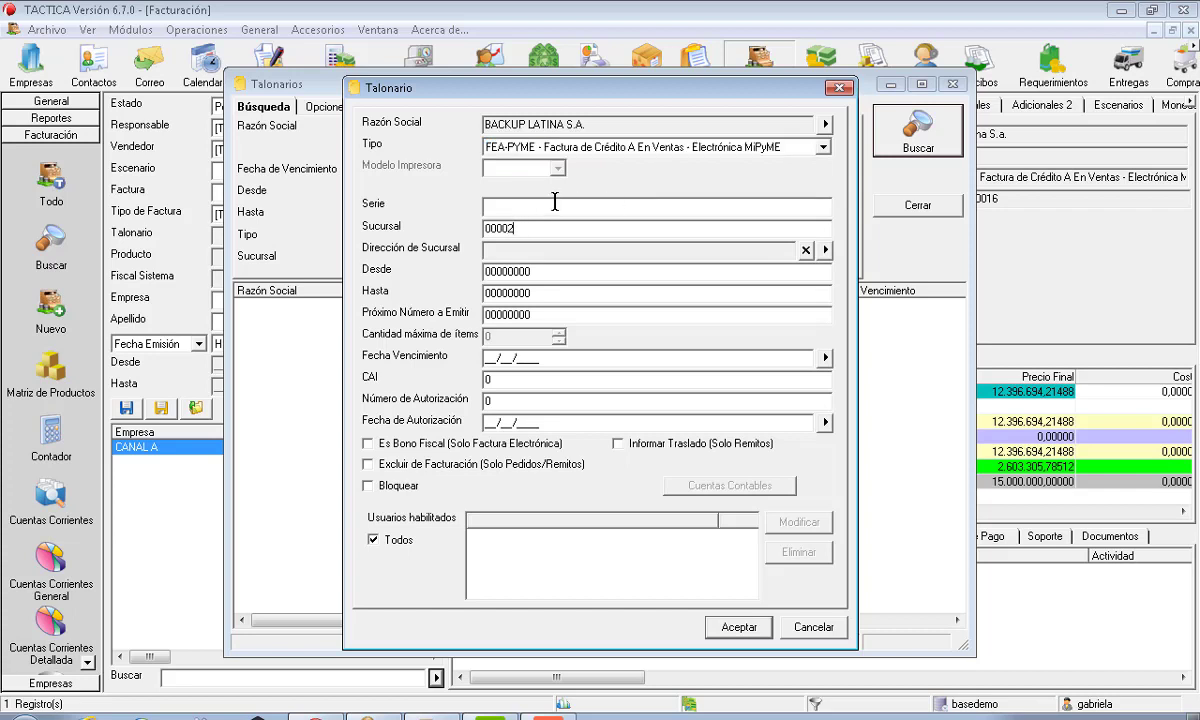
drag(557, 273, 525, 277)
text(1)
click(560, 292)
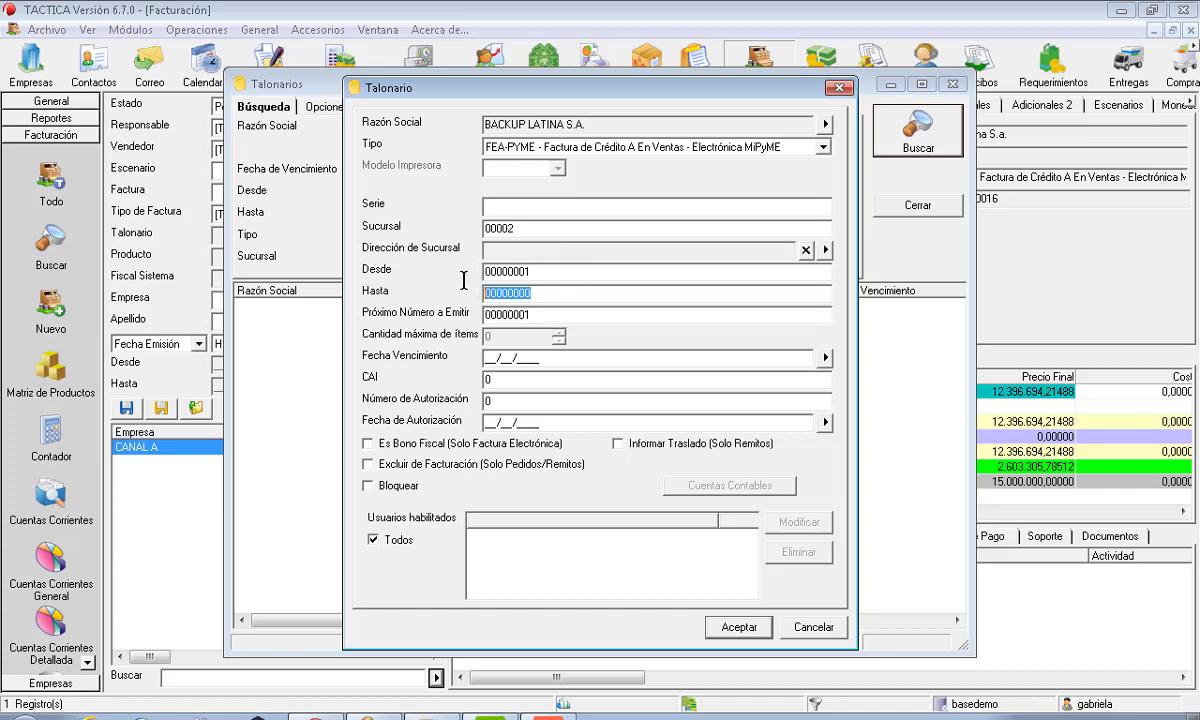
text(99999999)
Step: Set the talonario's Fecha Vencimiento to 31/12/2060 and save it, finishing with the talonarios list closed
click(558, 362)
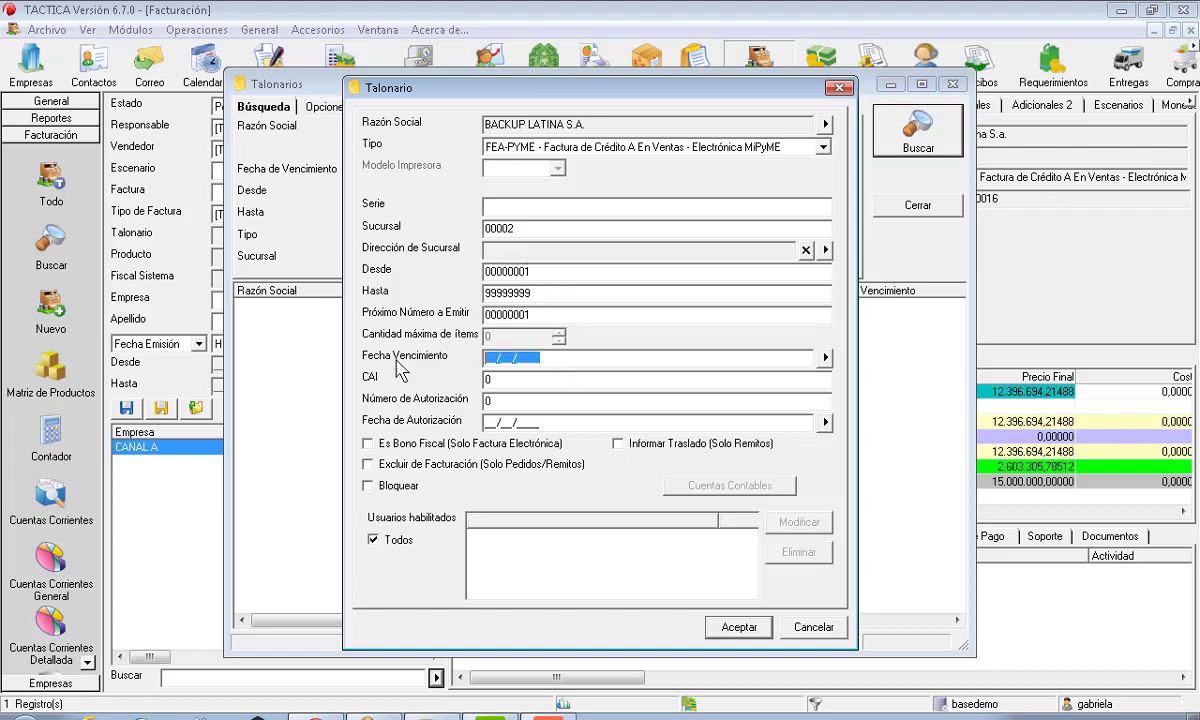
text(31/)
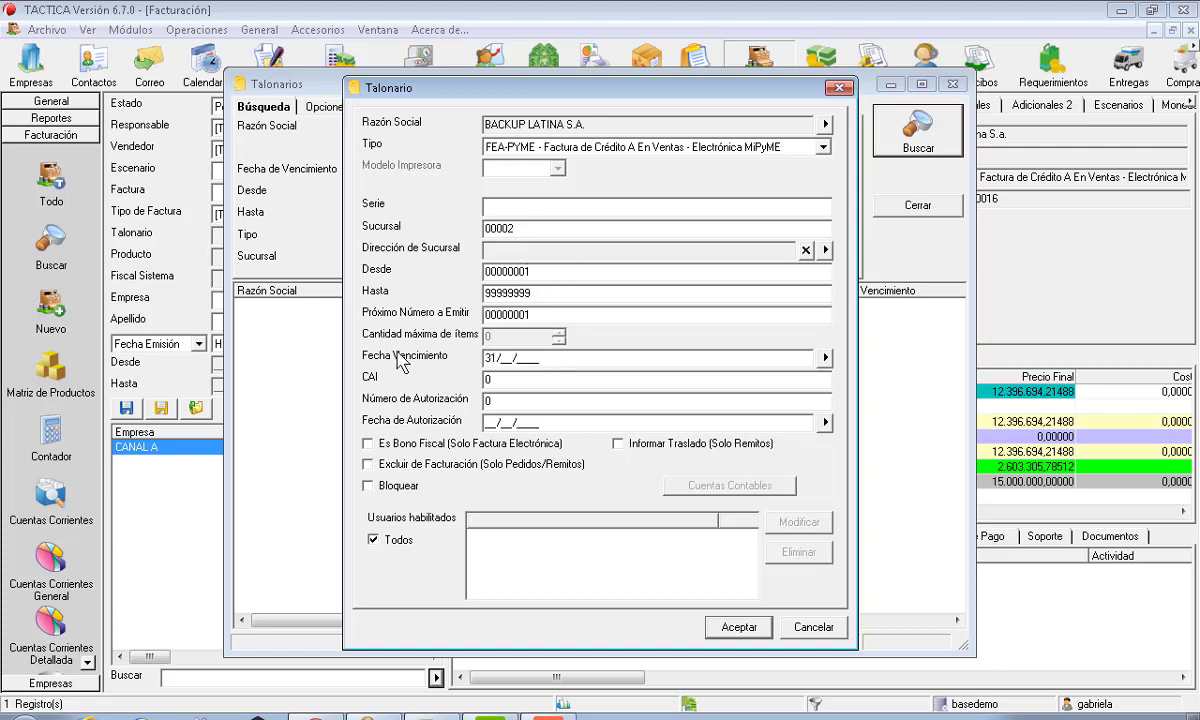
text(12/2060)
click(745, 628)
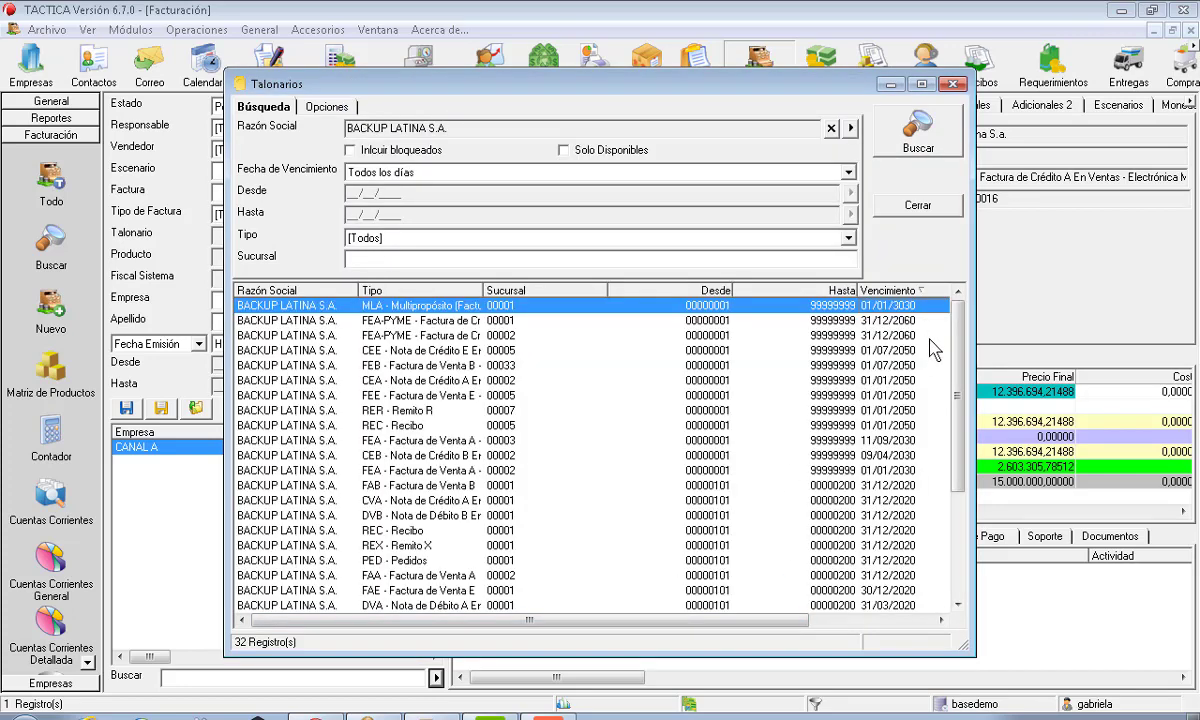
drag(956, 303, 959, 430)
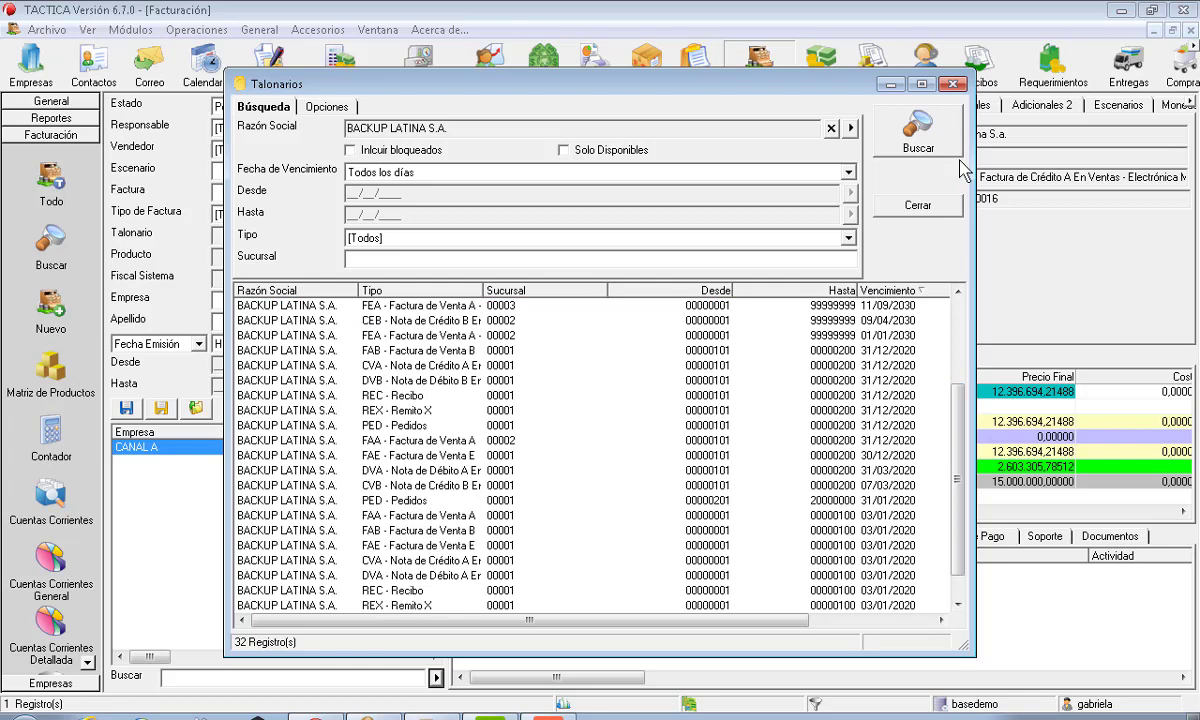
click(953, 86)
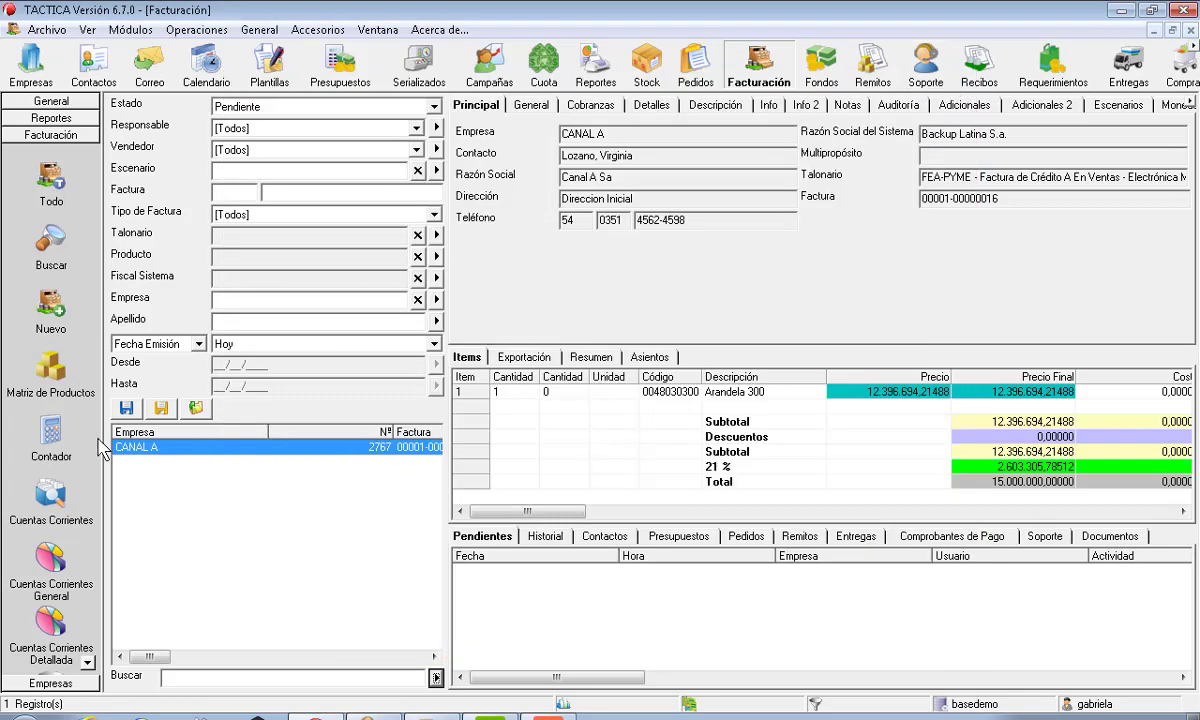
Step: Open the company record of CANAL A and check the CBU and alias in its Cobranzas details
double_click(157, 455)
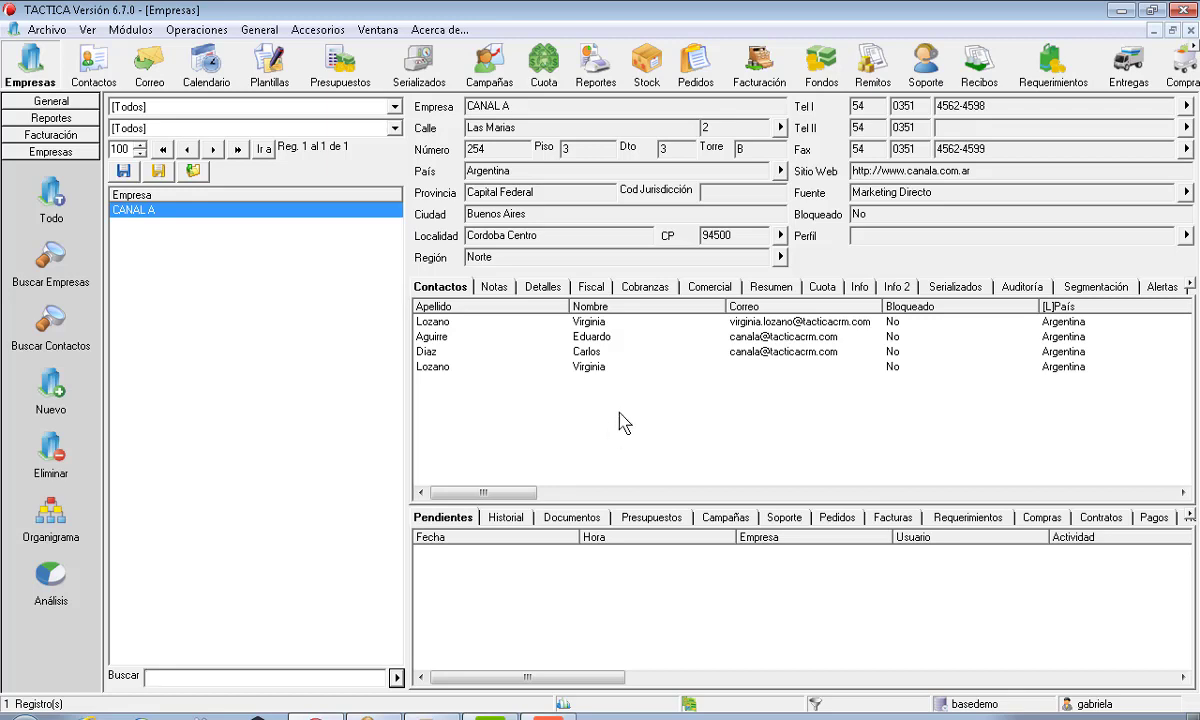
click(632, 286)
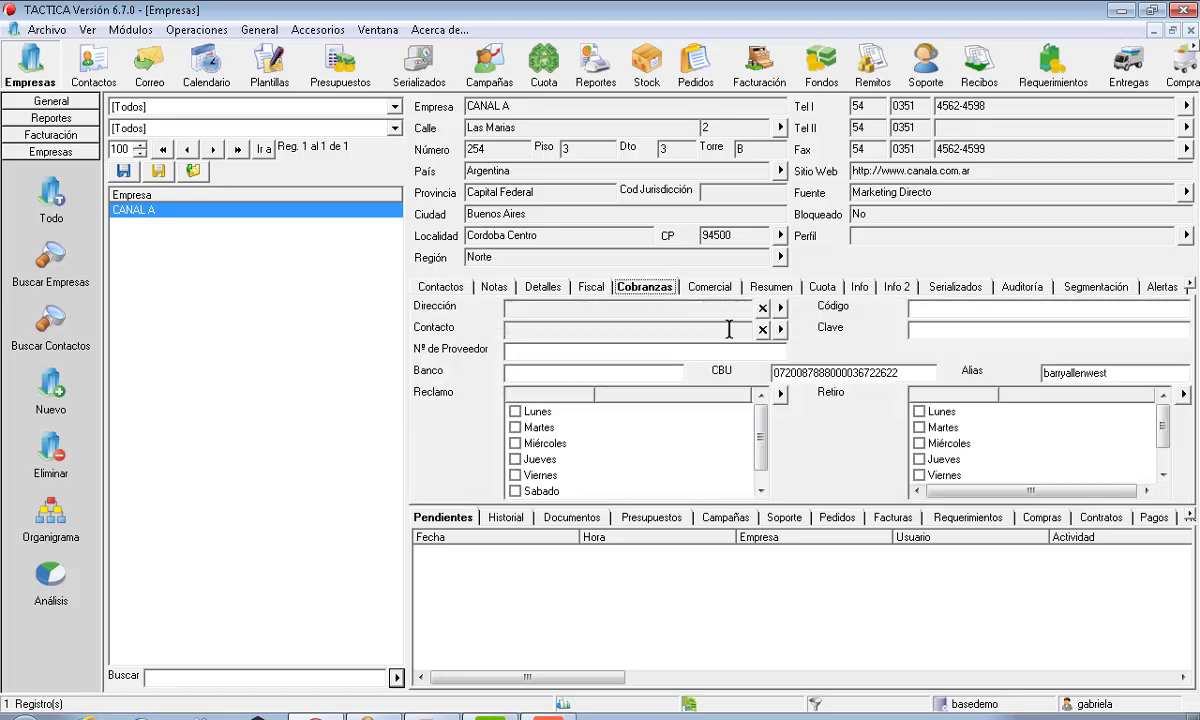
double_click(845, 372)
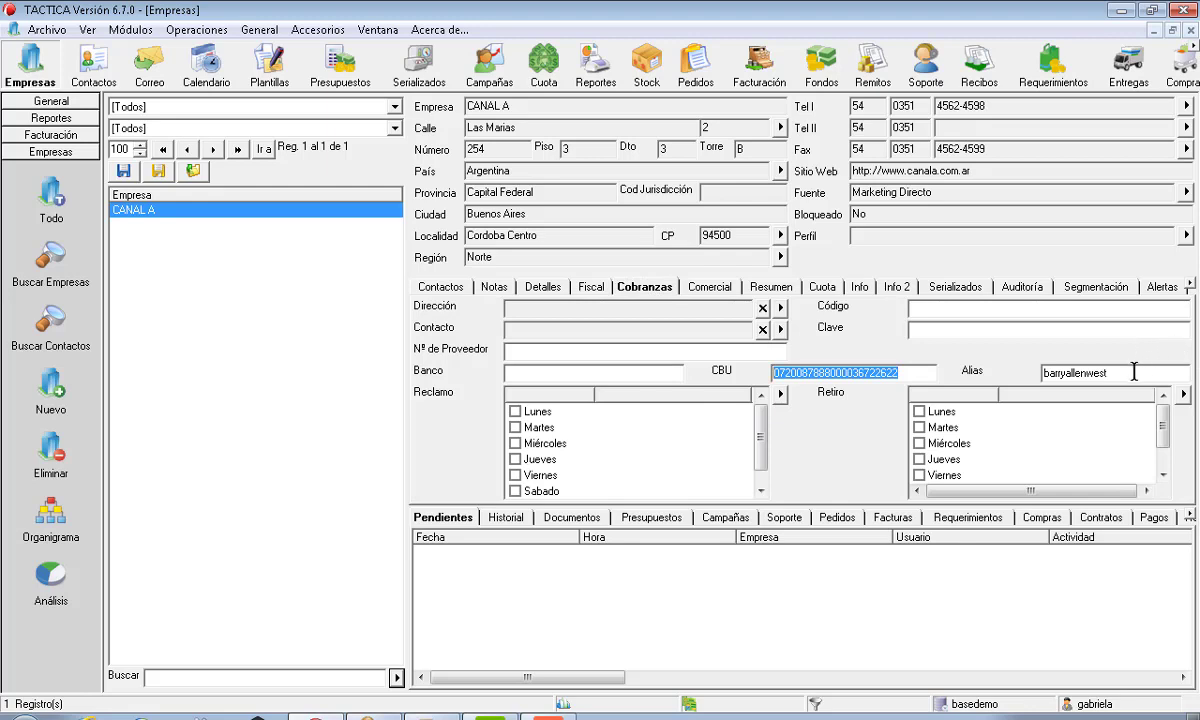
double_click(1134, 372)
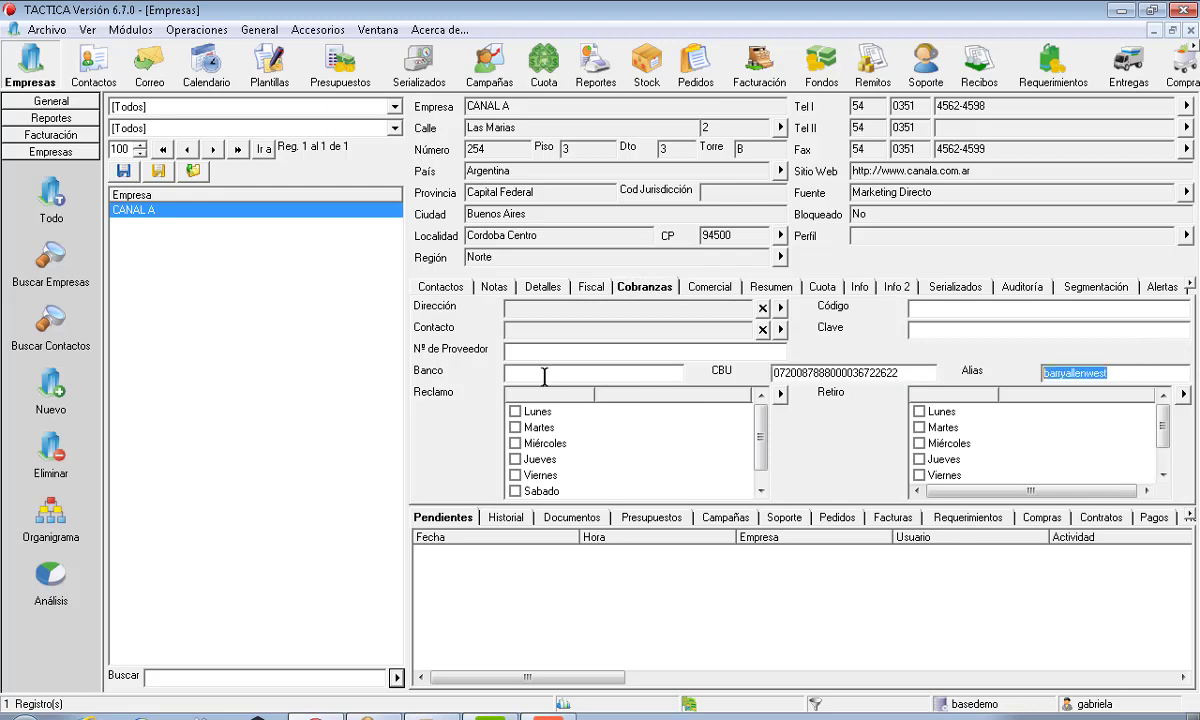
click(440, 287)
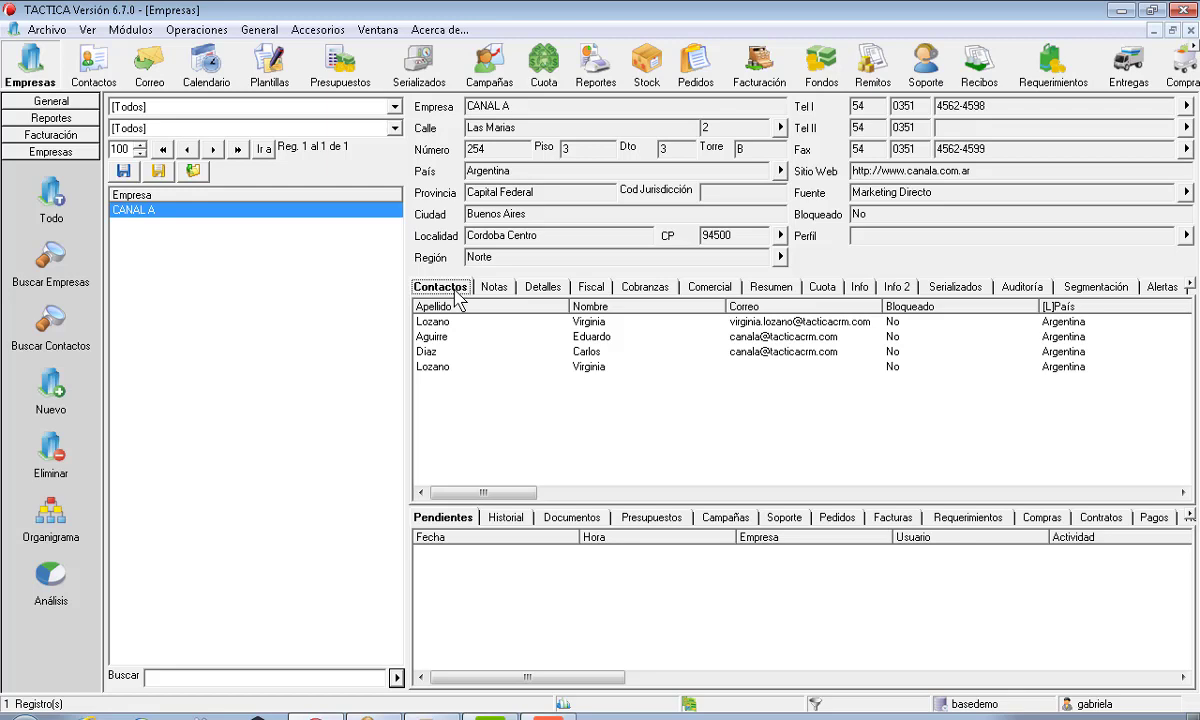
Step: Search the companies for "backup latina" and check the CBU in its Cobranzas details
click(236, 676)
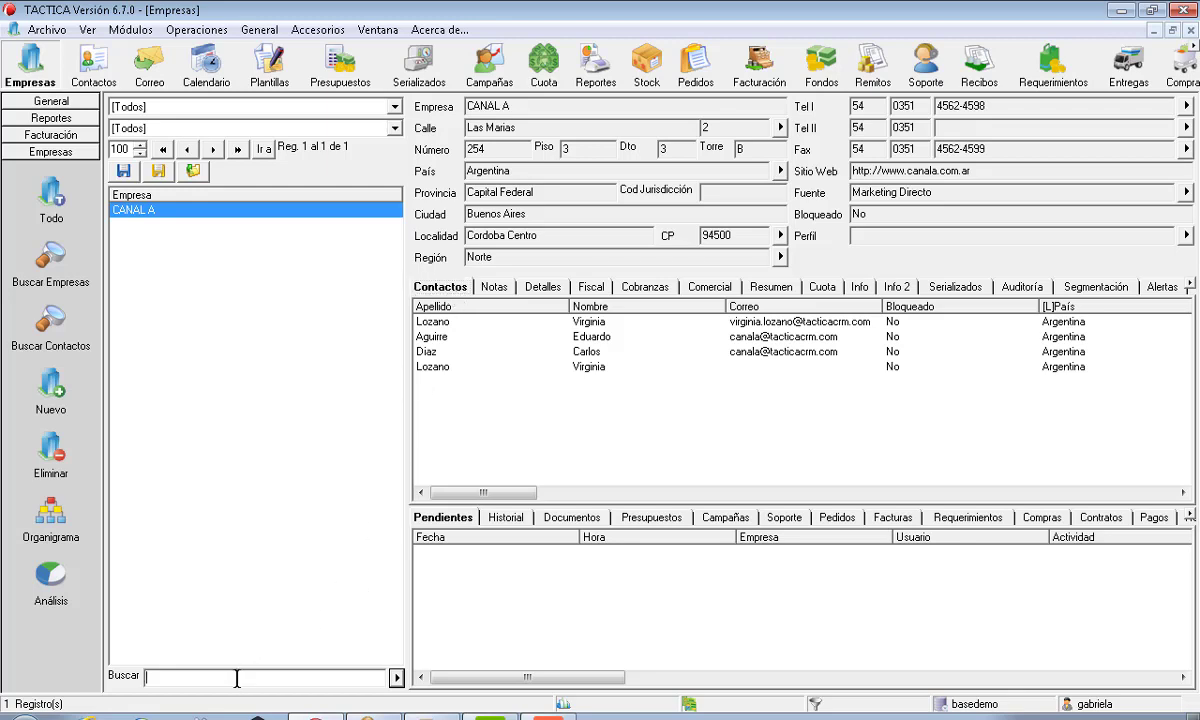
text(backup latina)
key(Return)
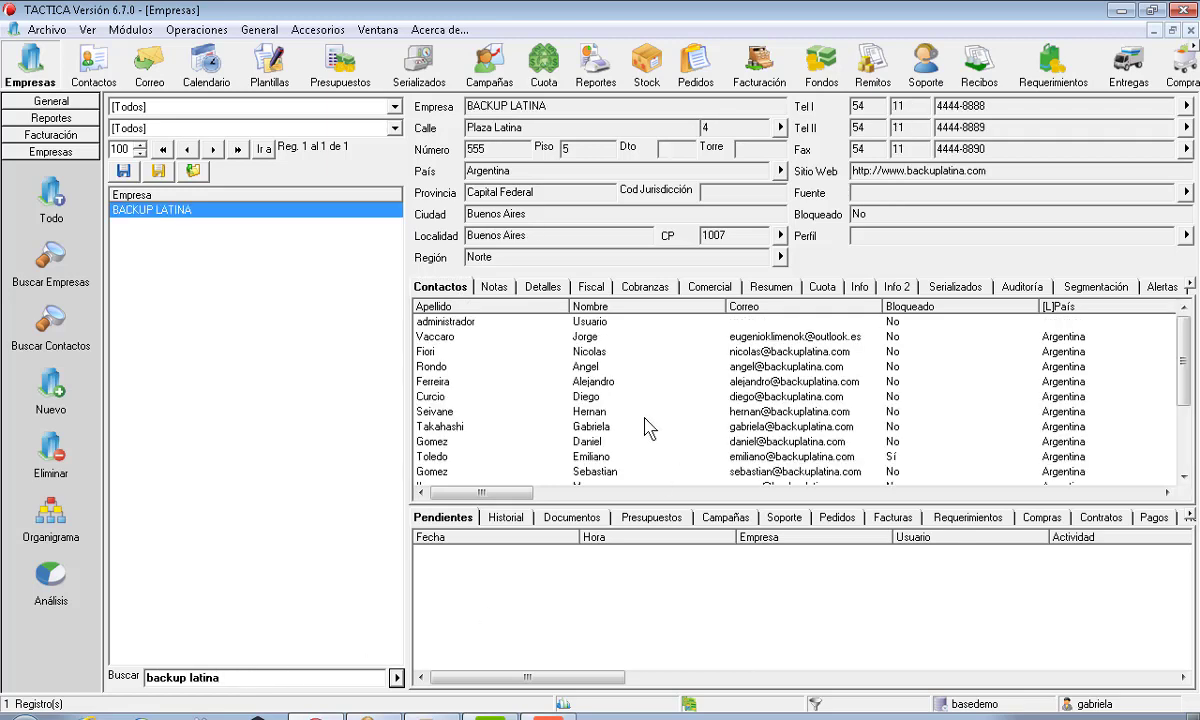
click(643, 287)
double_click(803, 375)
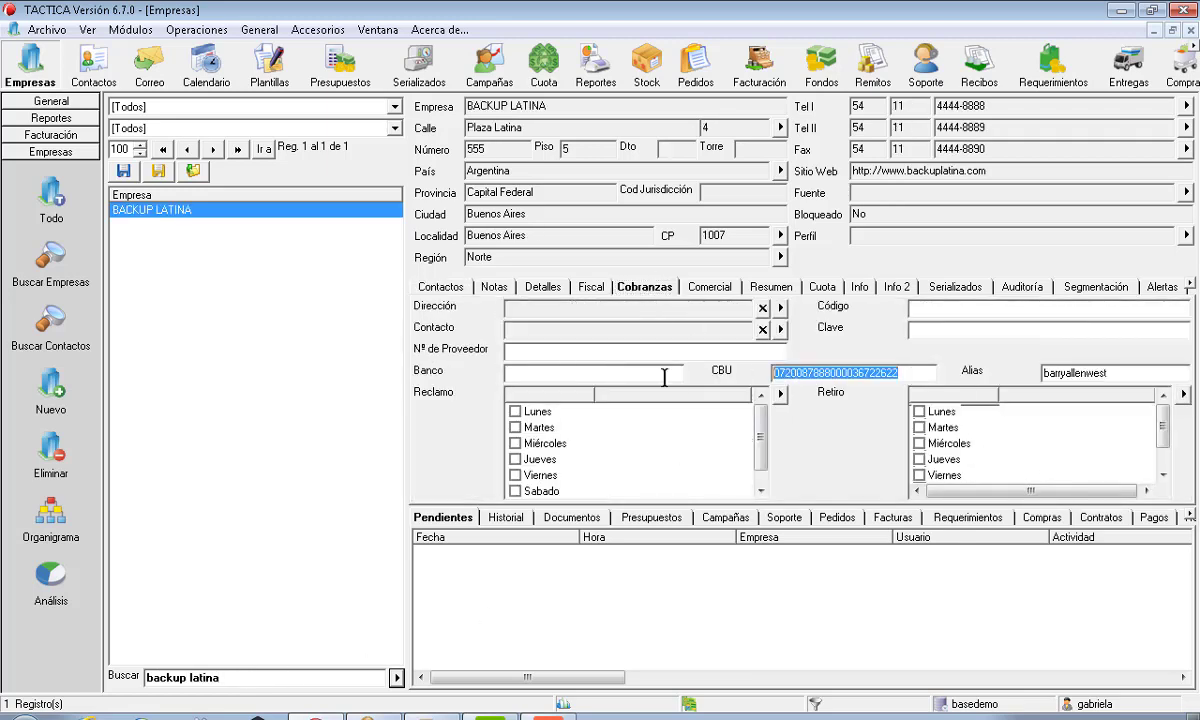
key(Tab)
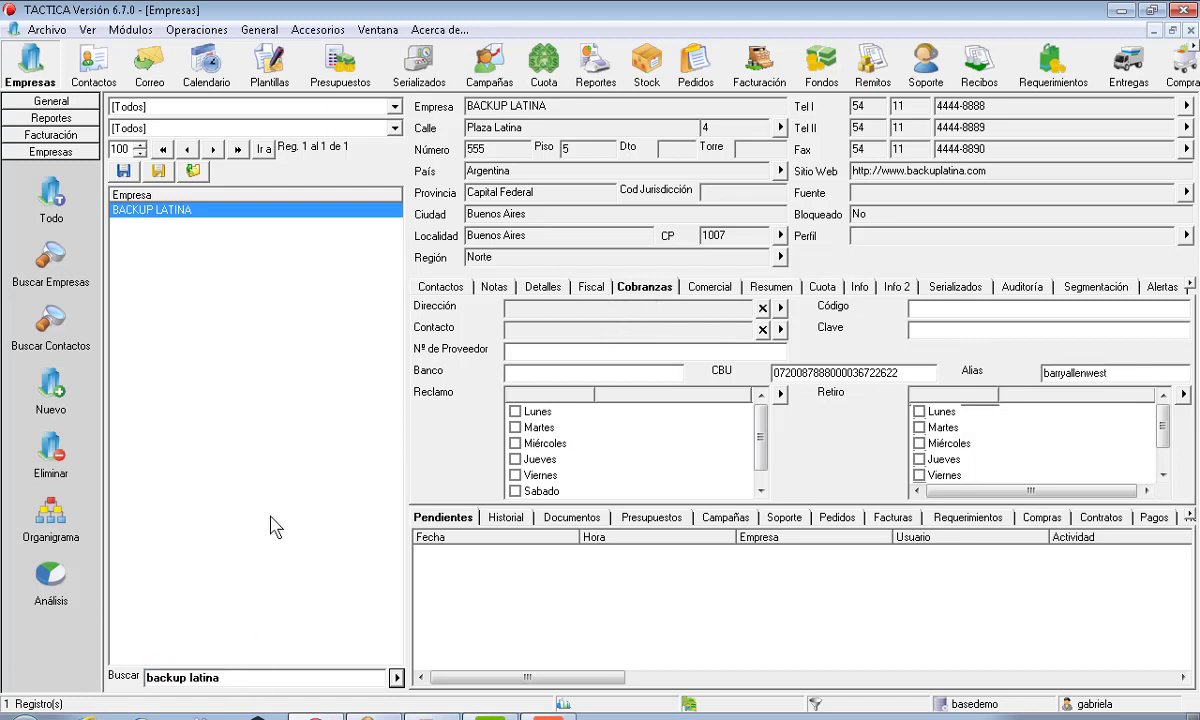
Step: Search the companies for "canal a" to return to the CANAL A record
drag(222, 678, 130, 678)
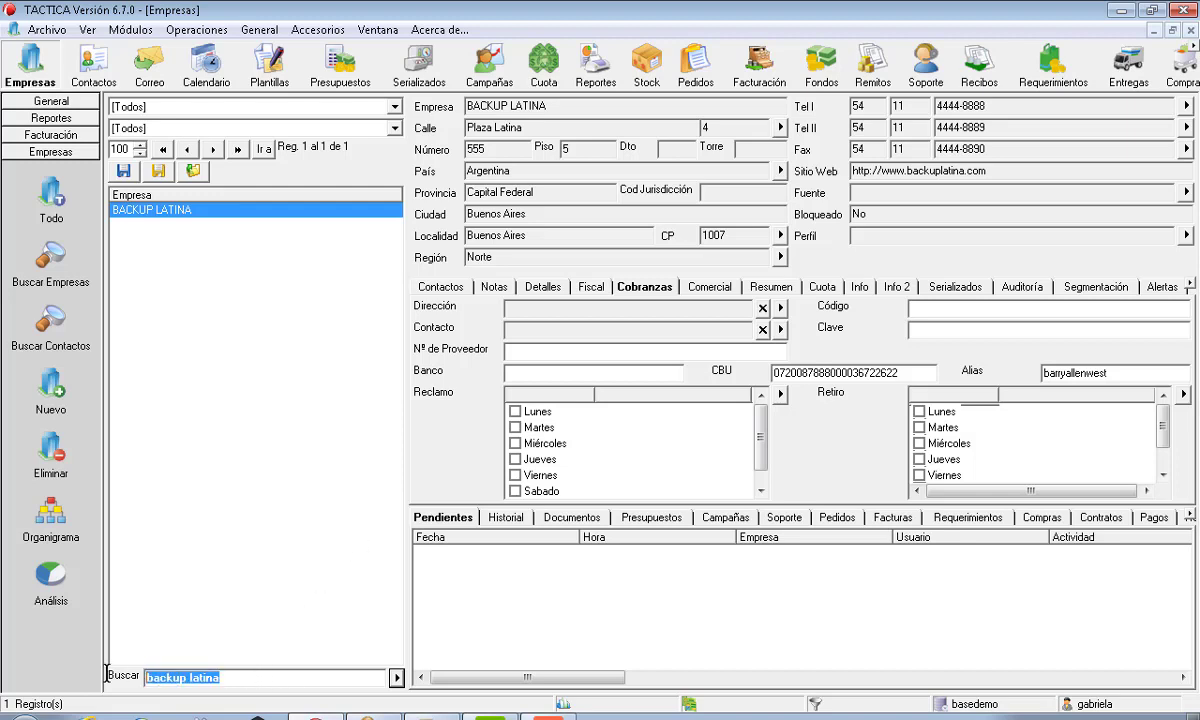
key(BackSpace)
text(can a)
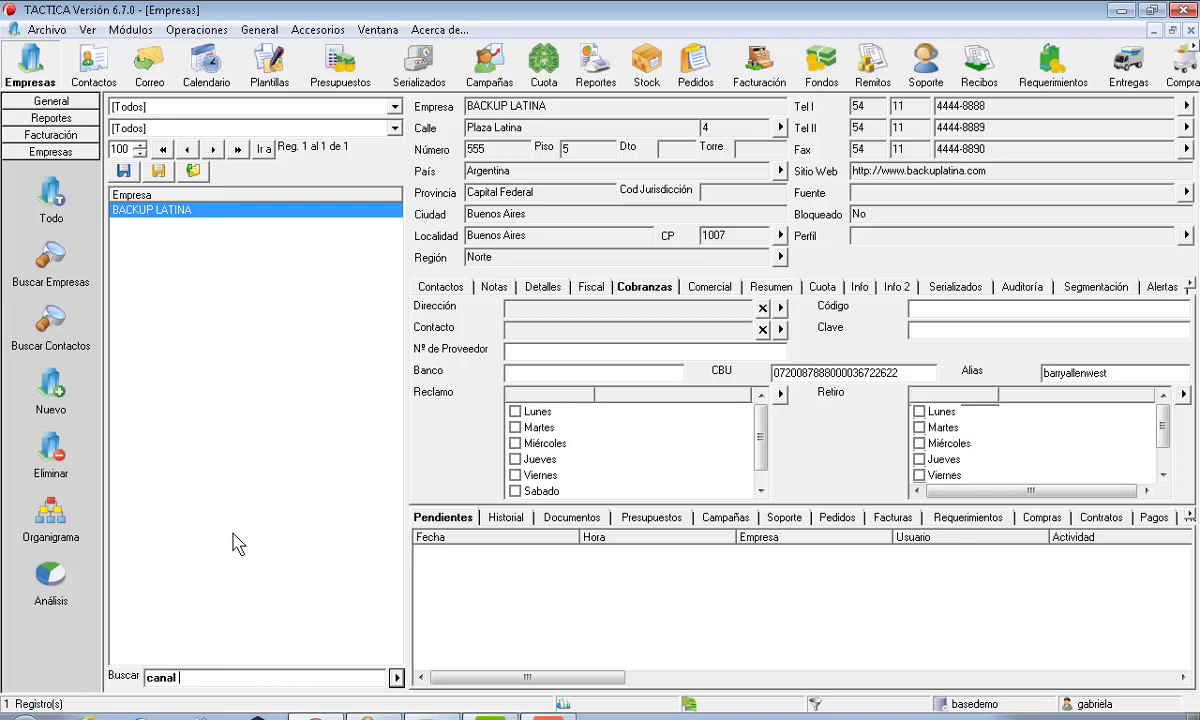
text(a)
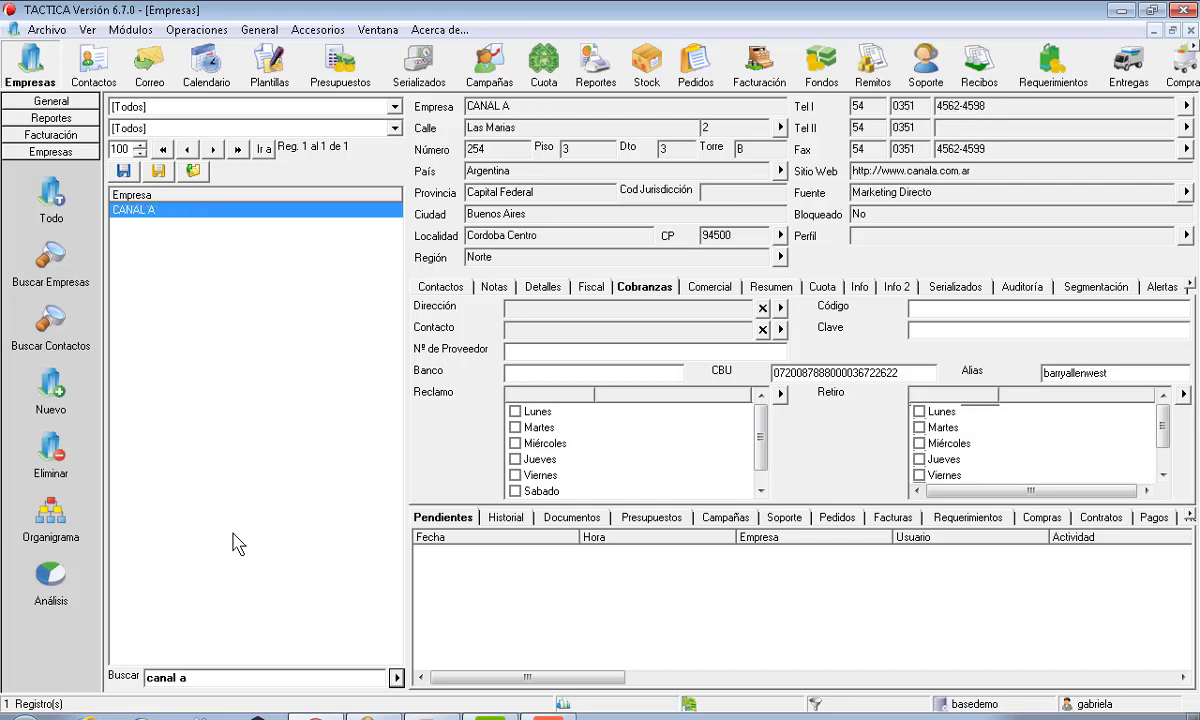
Step: Start a new invoice (Facturación) for the first contact in CANAL A's contact list
click(425, 286)
right_click(513, 331)
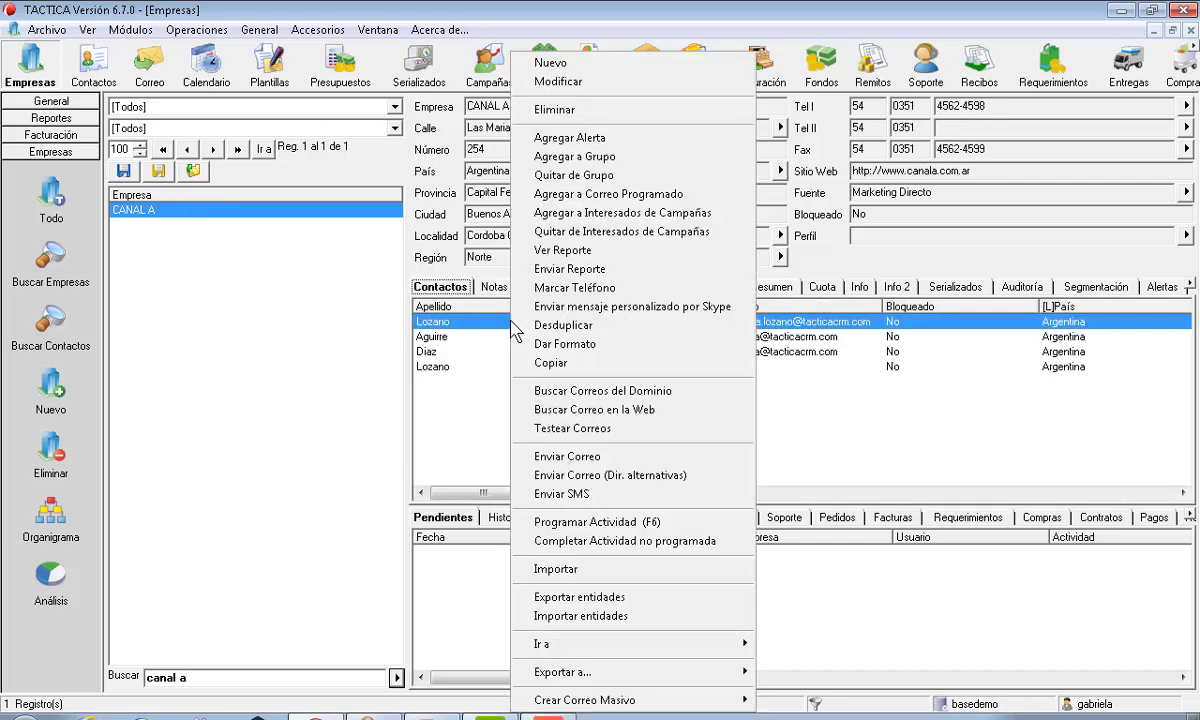
click(612, 531)
click(659, 492)
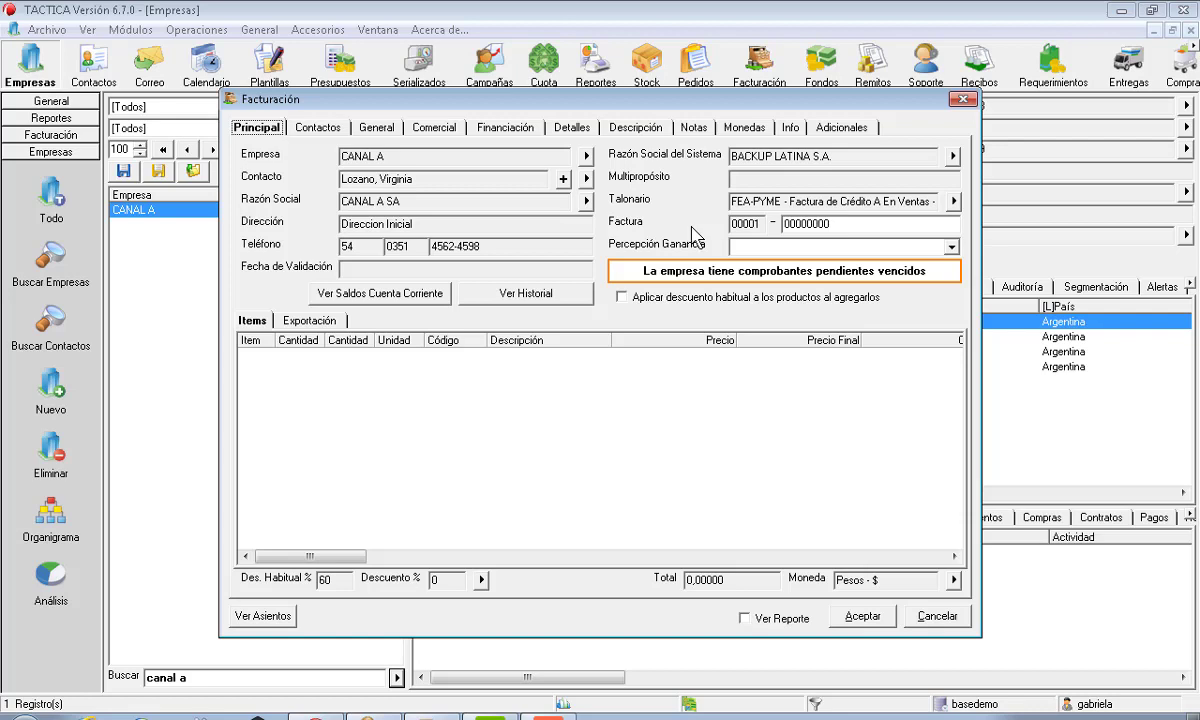
Step: Search the product matrix for "arande" and add the product Arandela 100 to the invoice
right_click(451, 388)
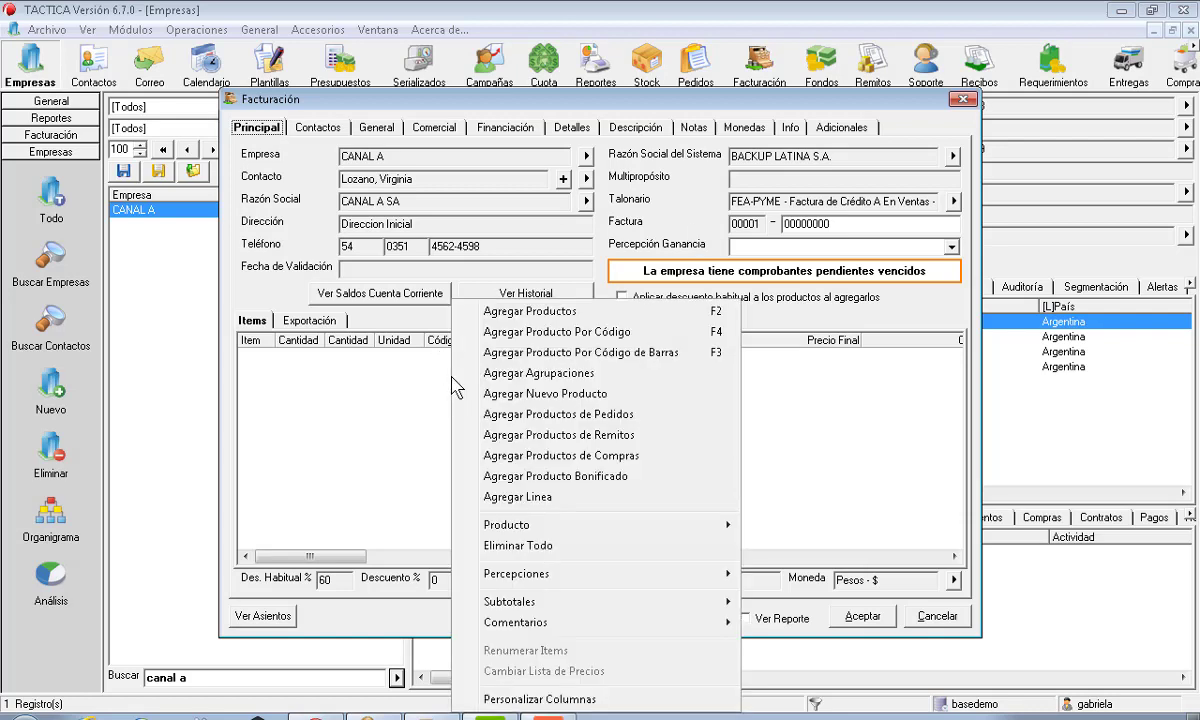
click(495, 311)
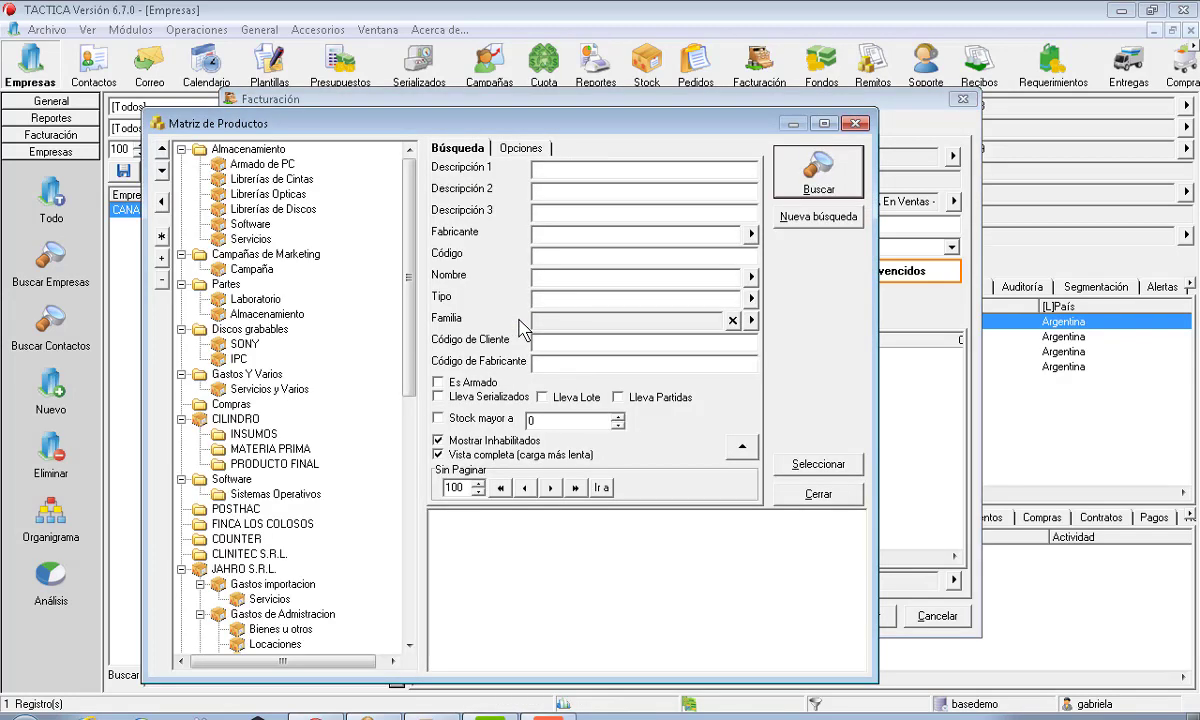
text(arande)
key(Return)
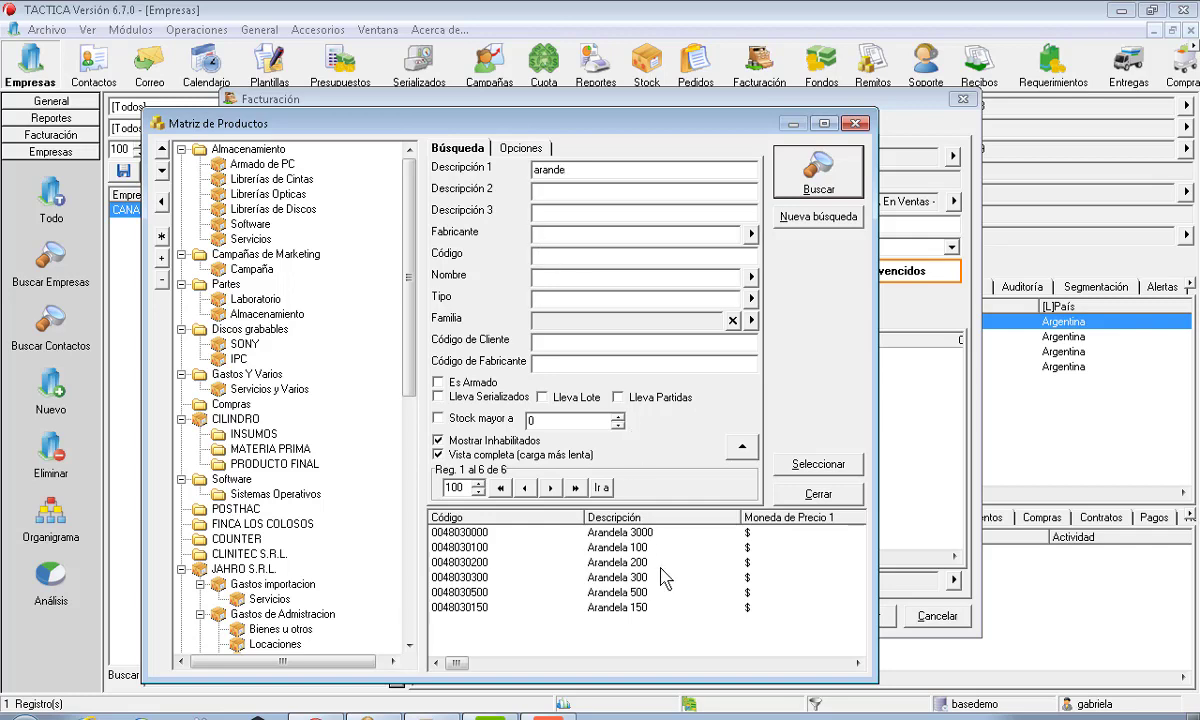
double_click(600, 547)
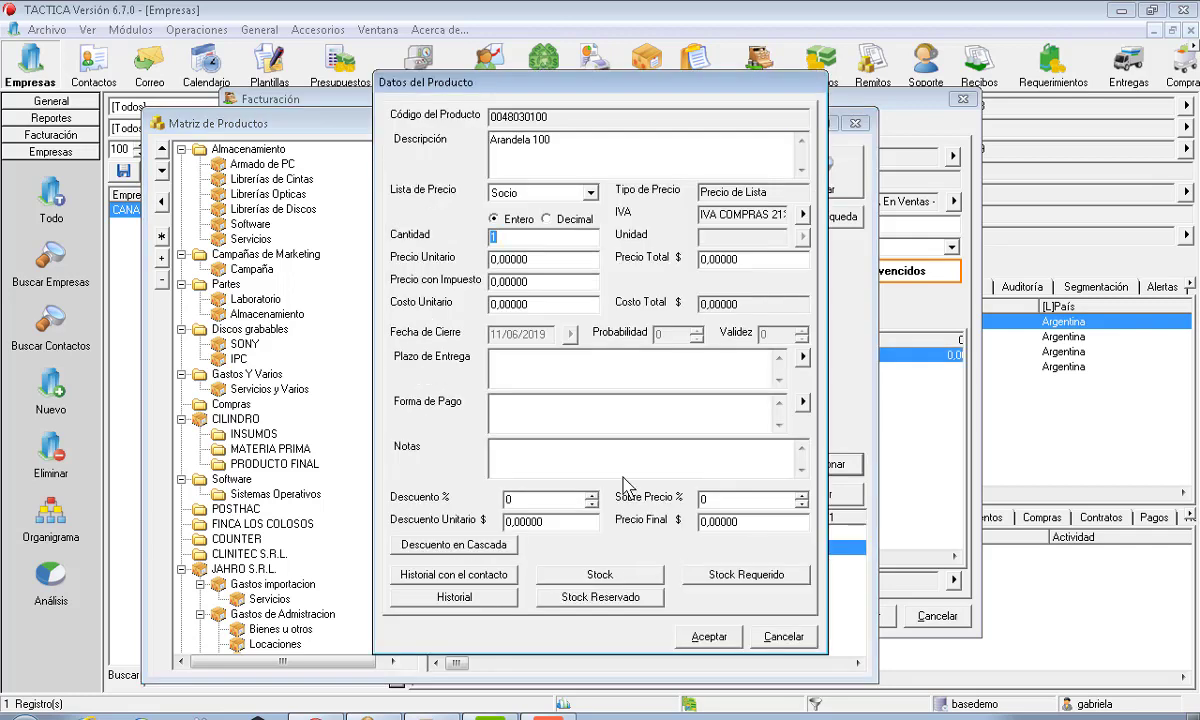
Step: Set the unit price of Arandela 100 to 12.000.000
click(550, 305)
click(548, 259)
text(12.000.00)
text(0)
key(Tab)
Step: Assign the IVA VENTAS 21% rate to Arandela 100, accept the product data and return to the invoice
click(805, 214)
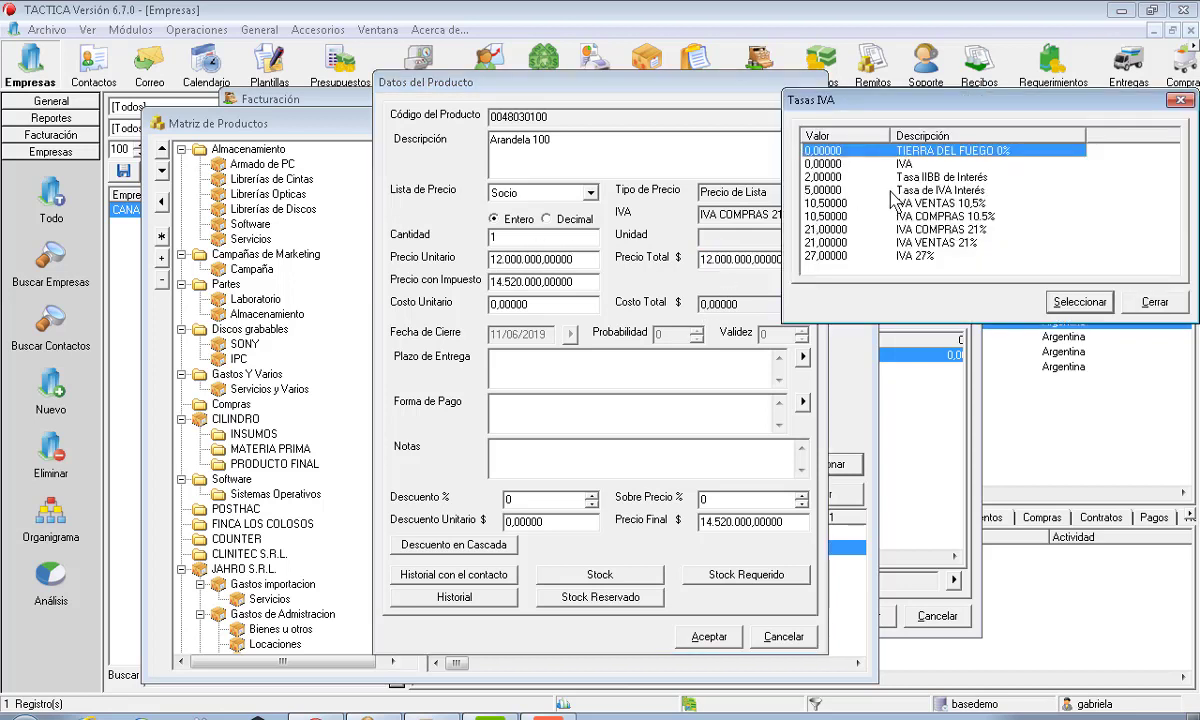
click(946, 243)
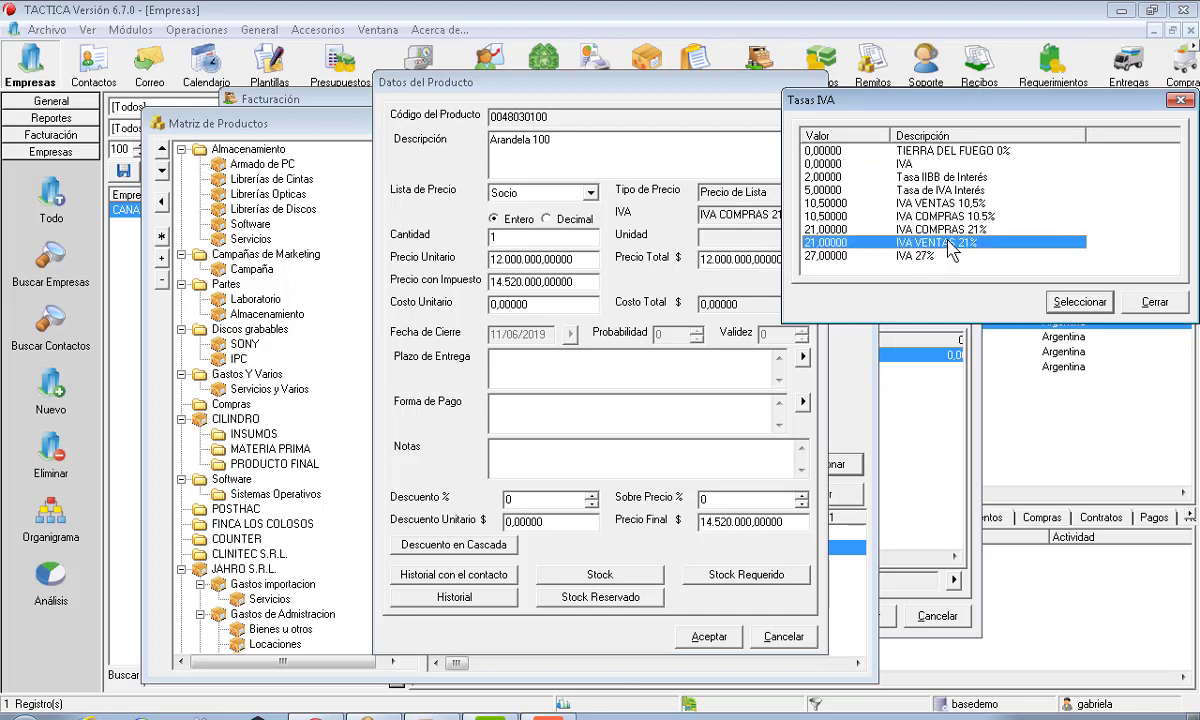
double_click(946, 245)
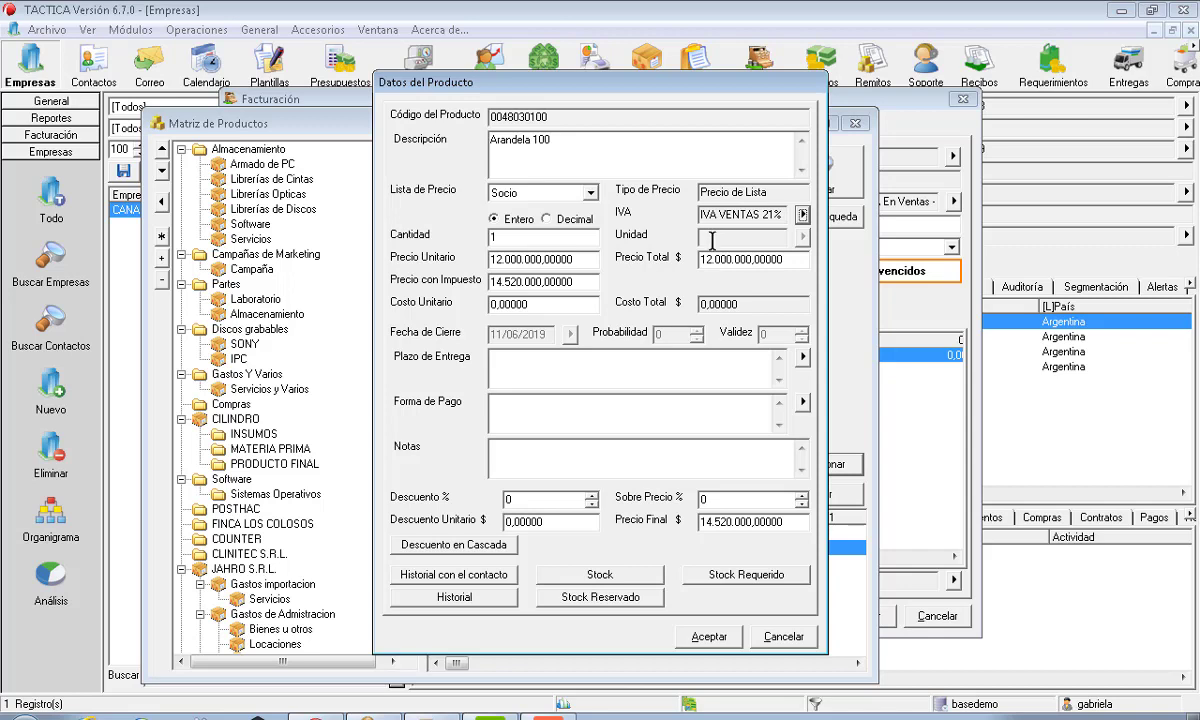
click(707, 636)
click(815, 495)
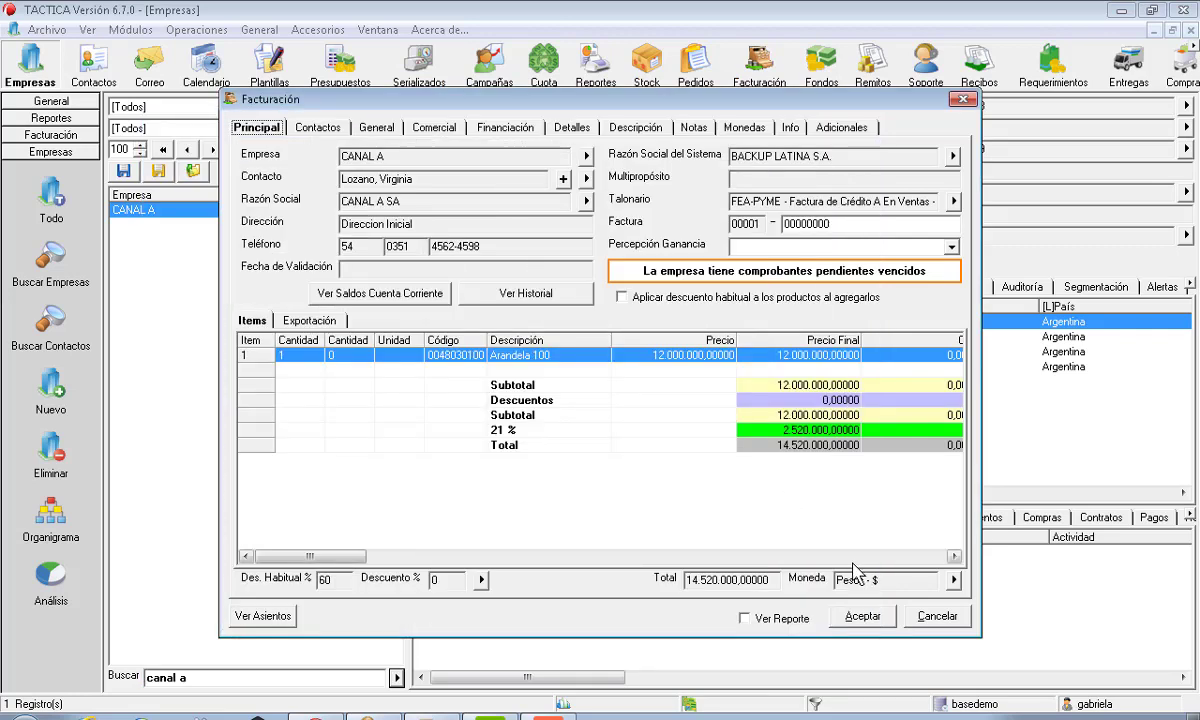
Step: Generate the CANAL A invoice with Ver Reporte enabled and authorize it electronically
click(744, 618)
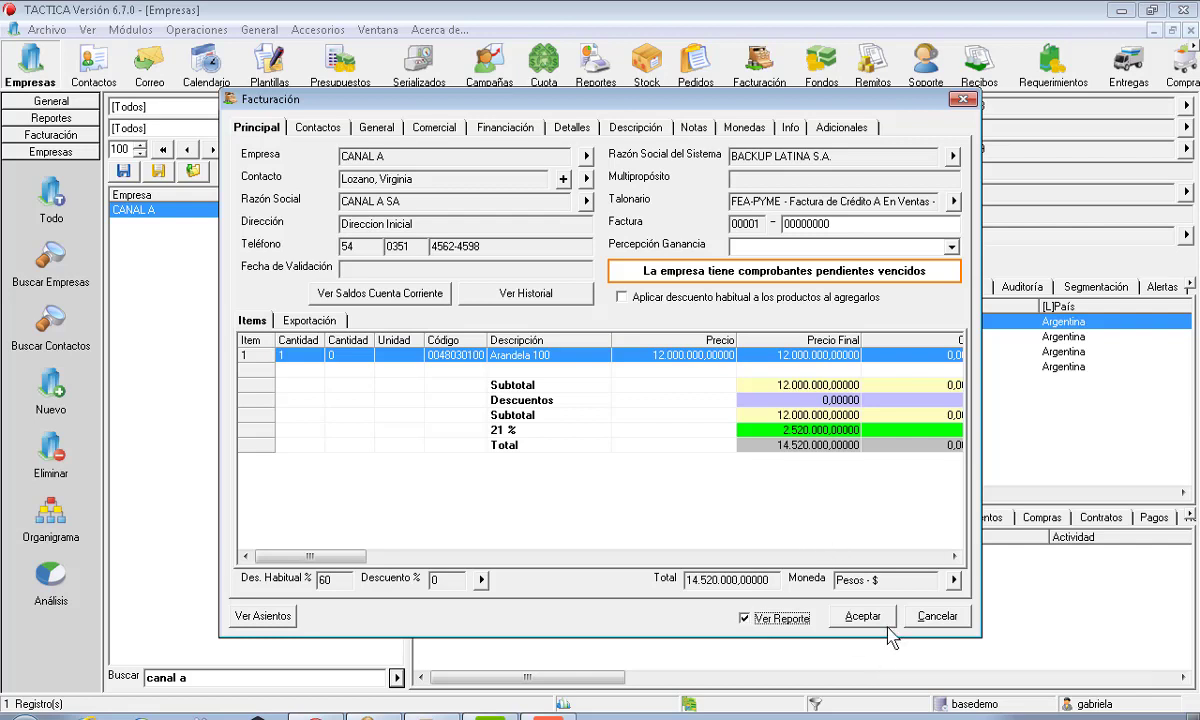
click(850, 612)
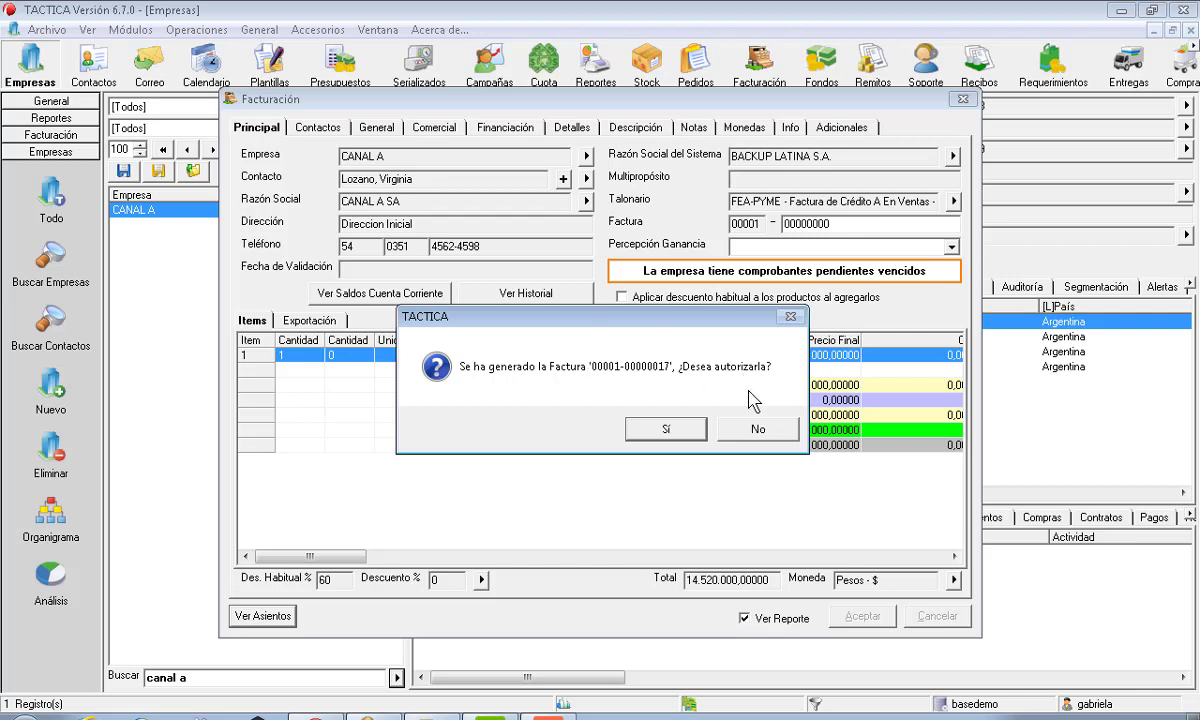
click(660, 428)
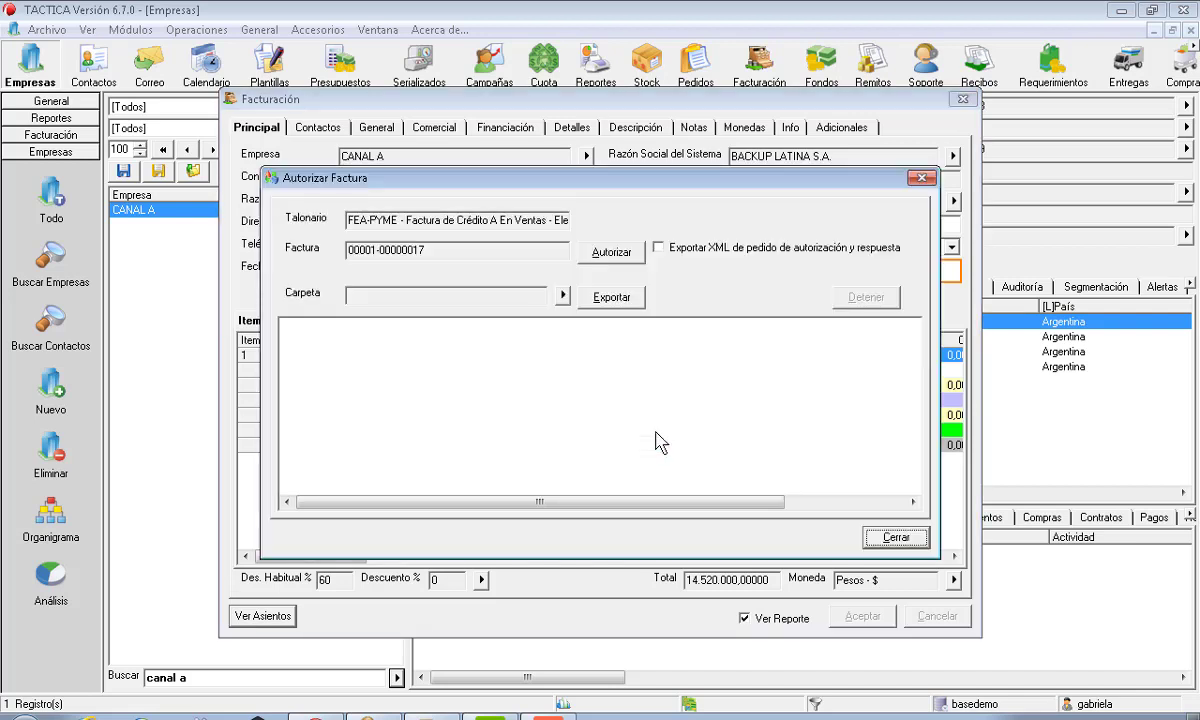
click(598, 252)
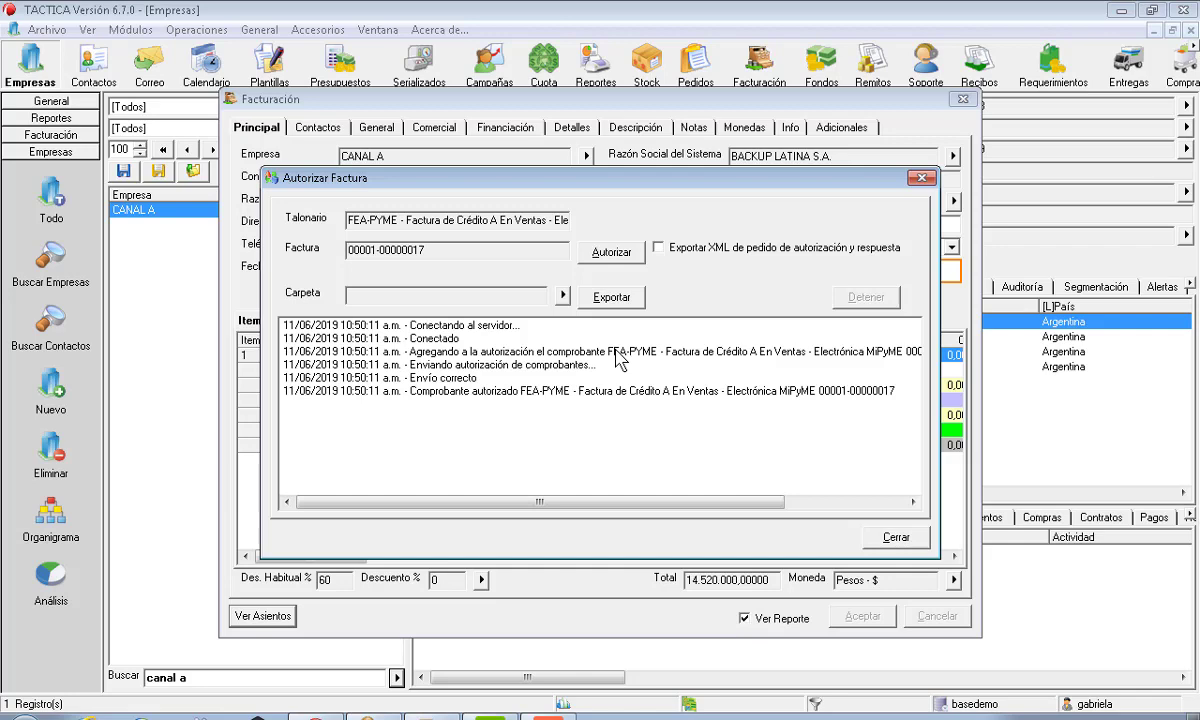
click(895, 540)
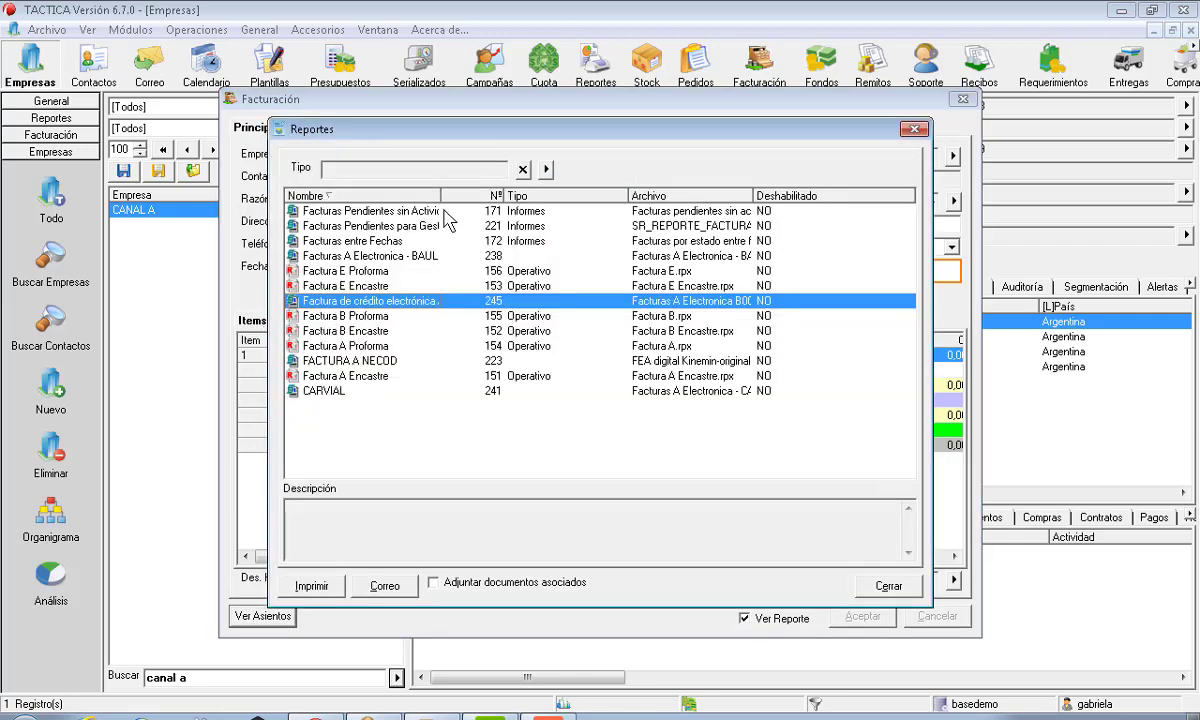
drag(441, 195, 531, 195)
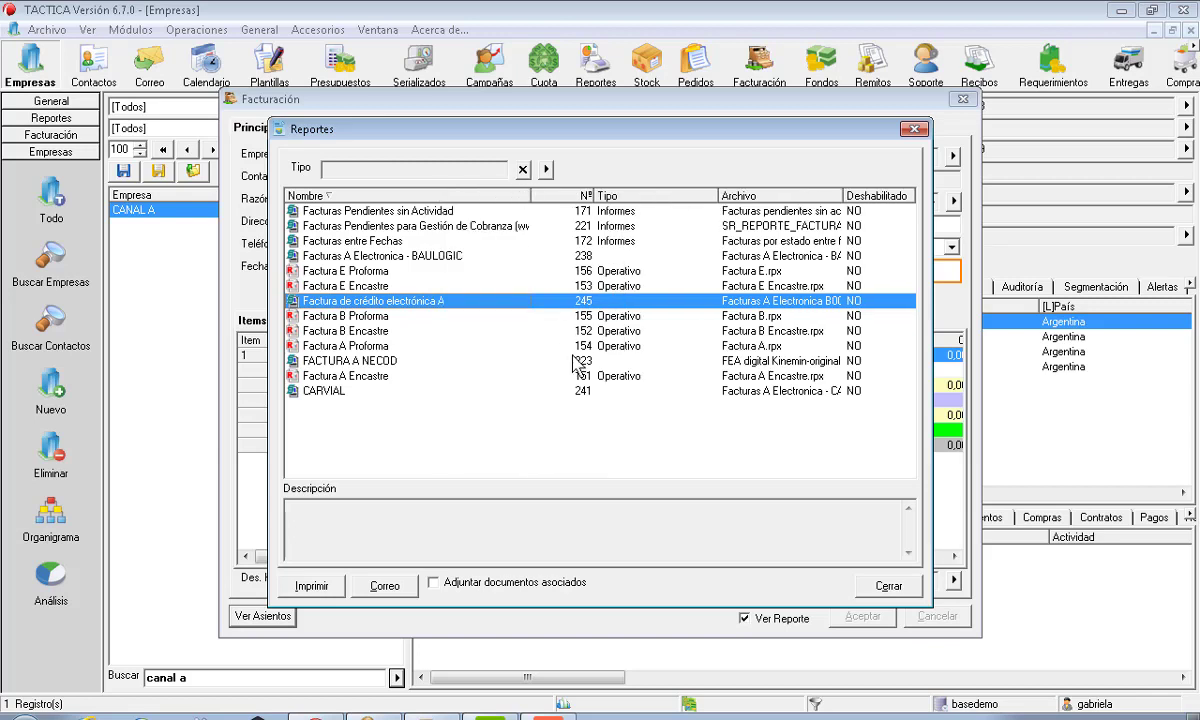
right_click(345, 425)
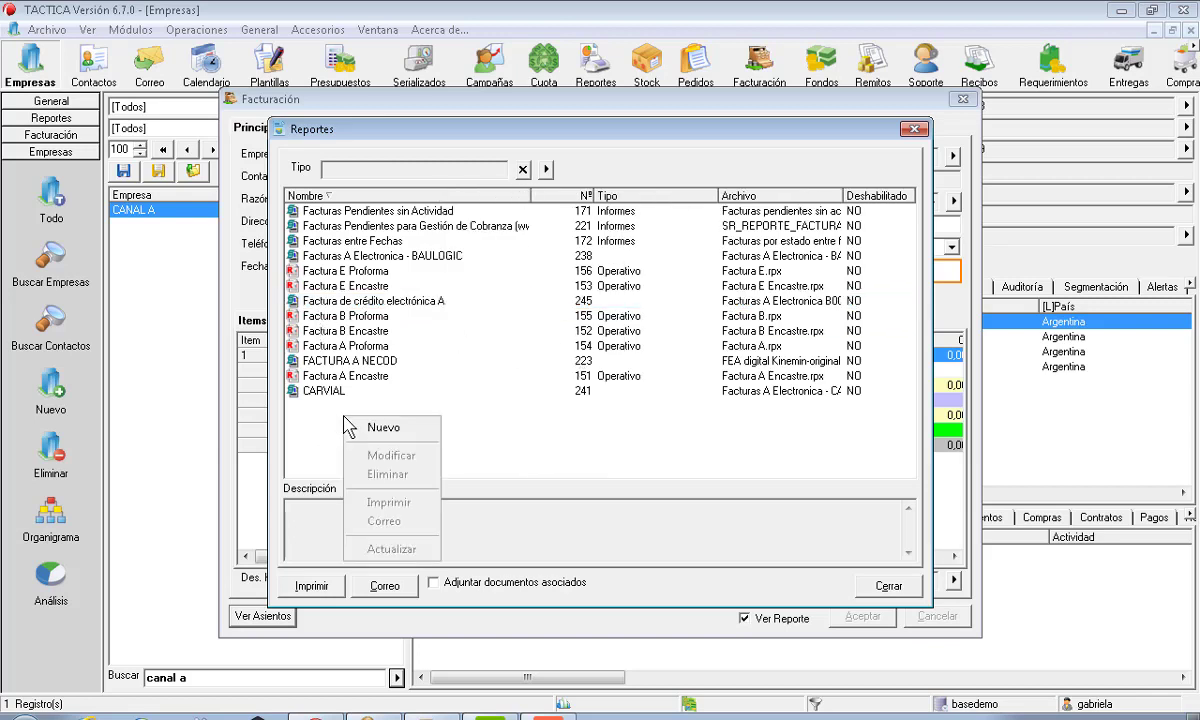
click(355, 427)
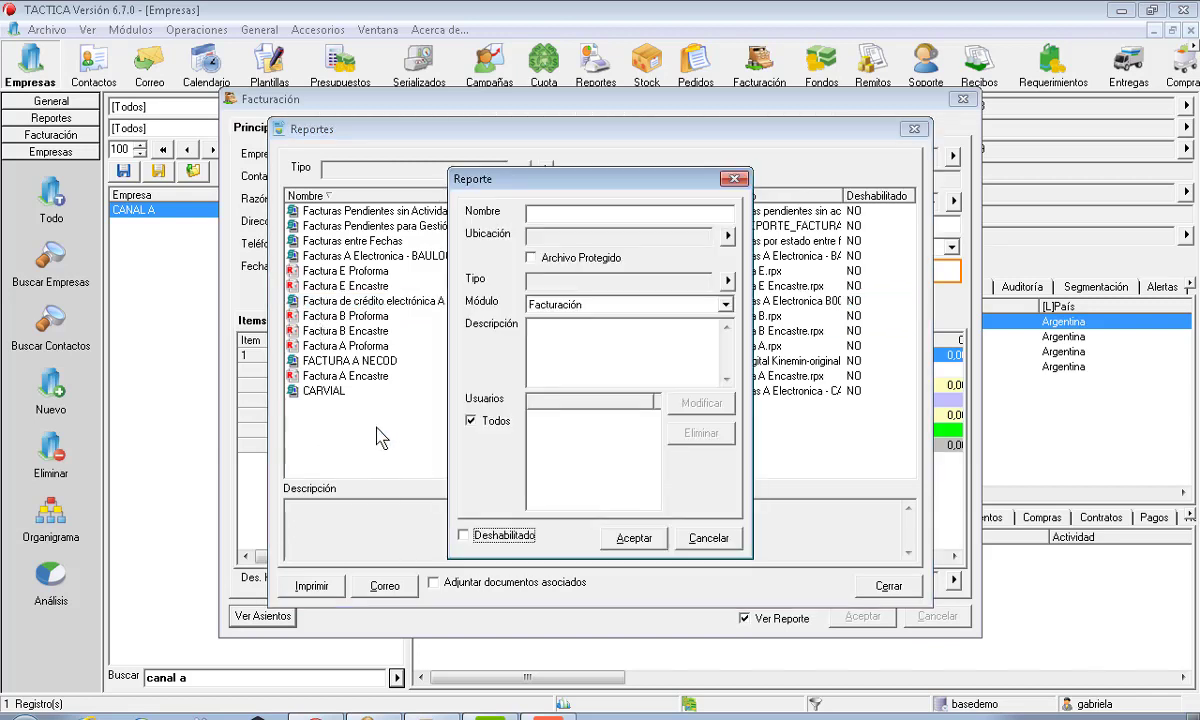
click(728, 236)
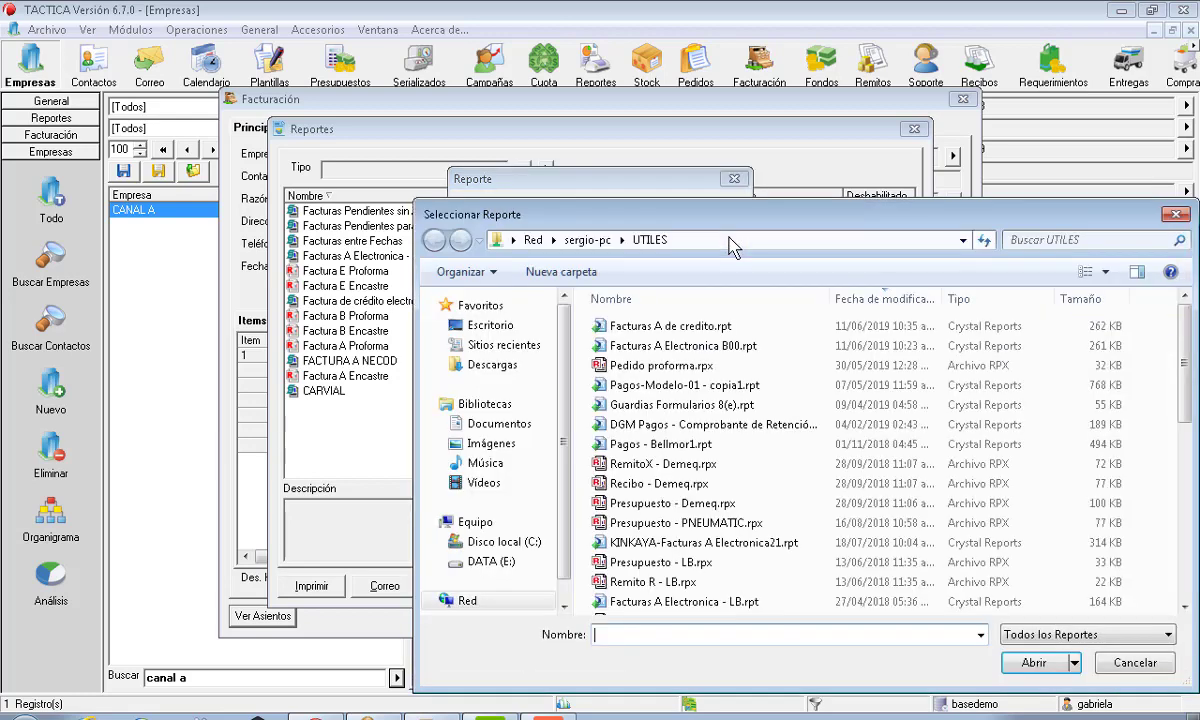
double_click(660, 327)
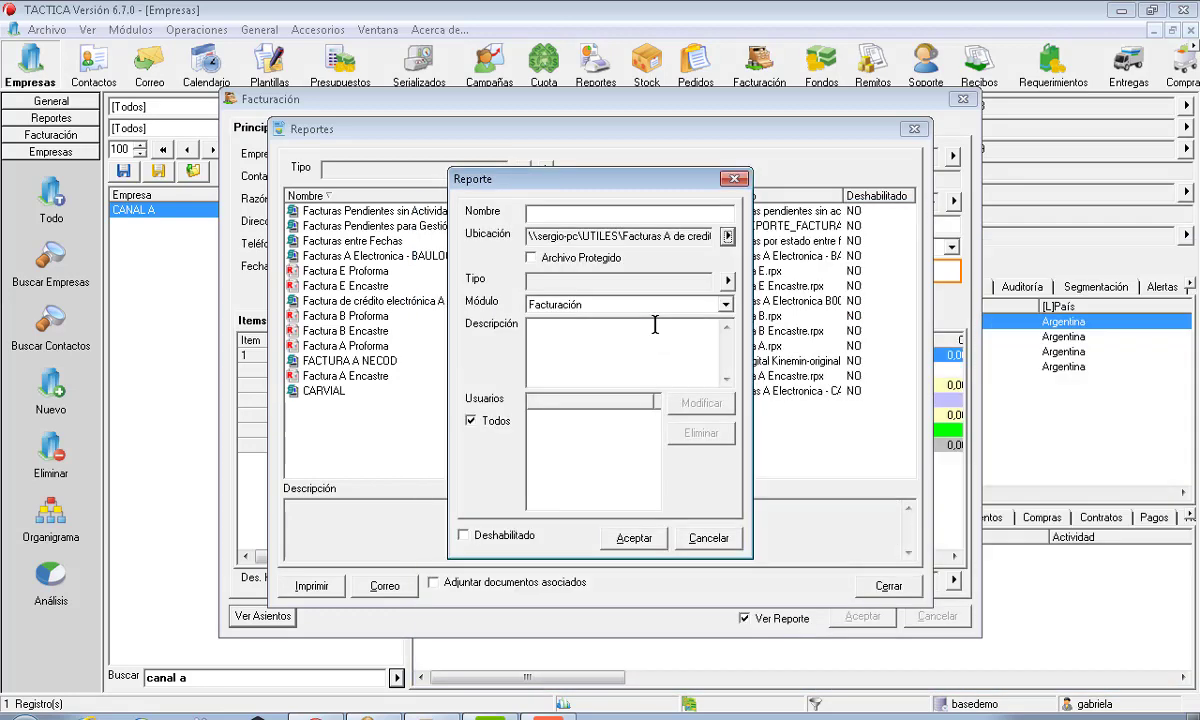
click(574, 214)
text(Factura de cr)
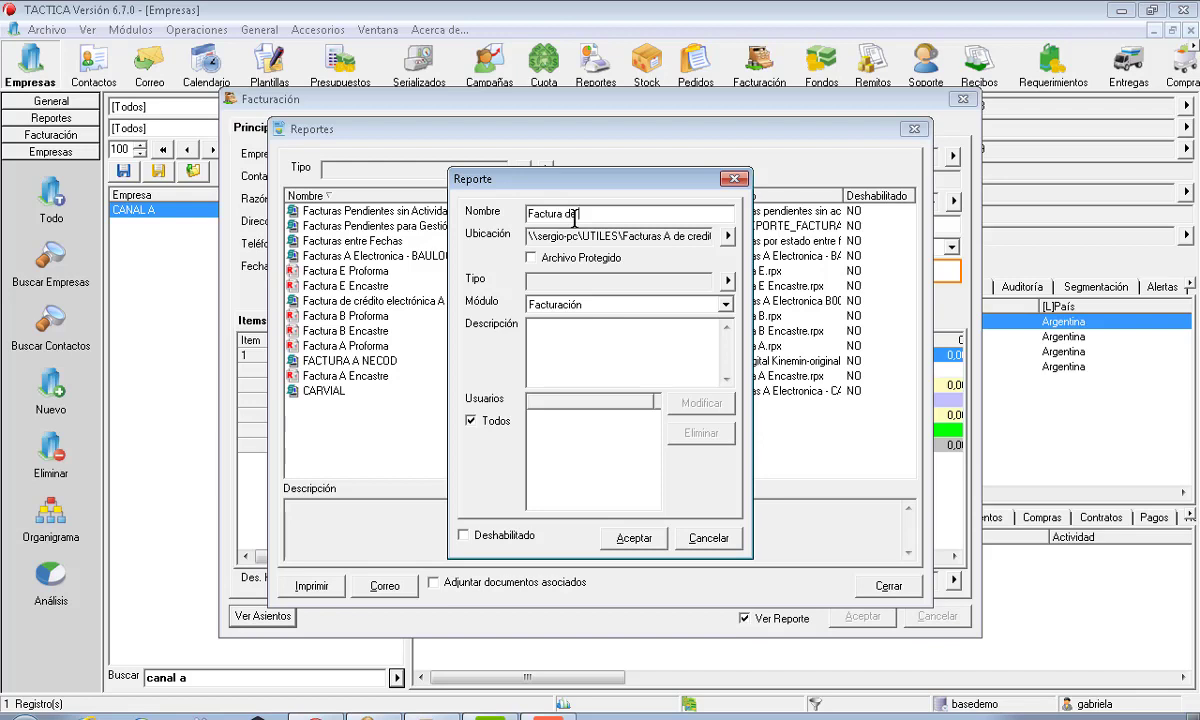
text(edito A)
click(710, 540)
Step: Preview the invoice with the Factura de crédito electrónica A report, without printing, and review its header, item, totals and C.A.E. details
click(383, 302)
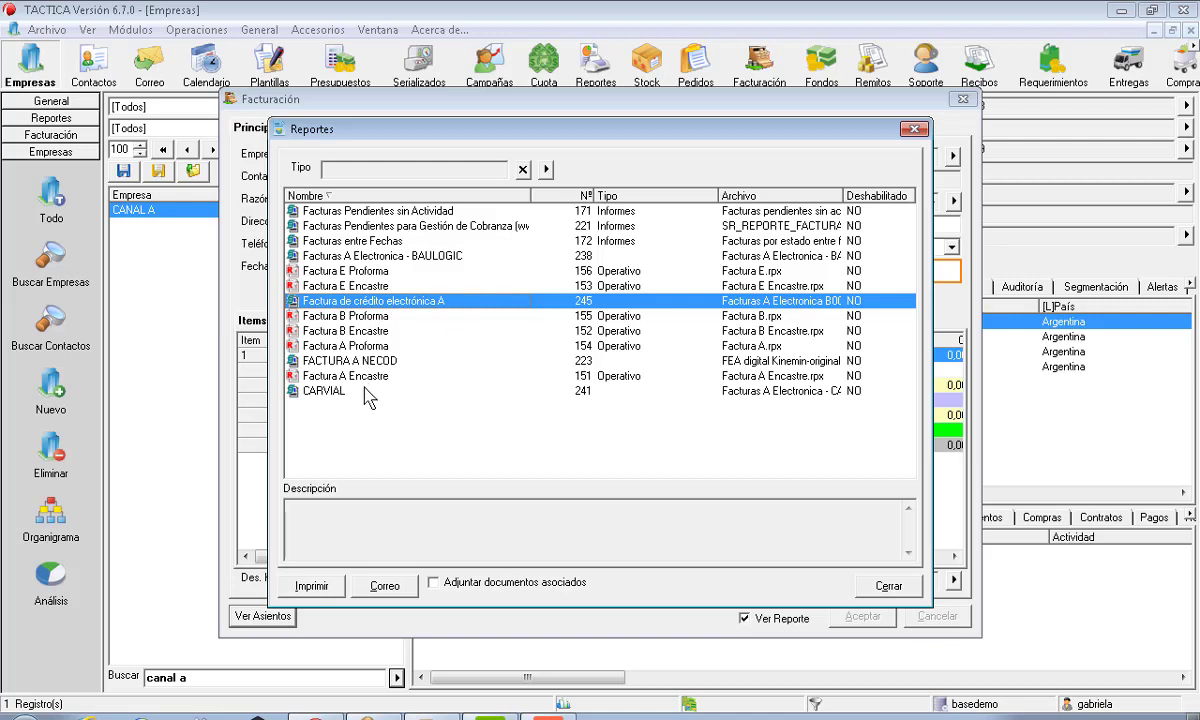
click(312, 586)
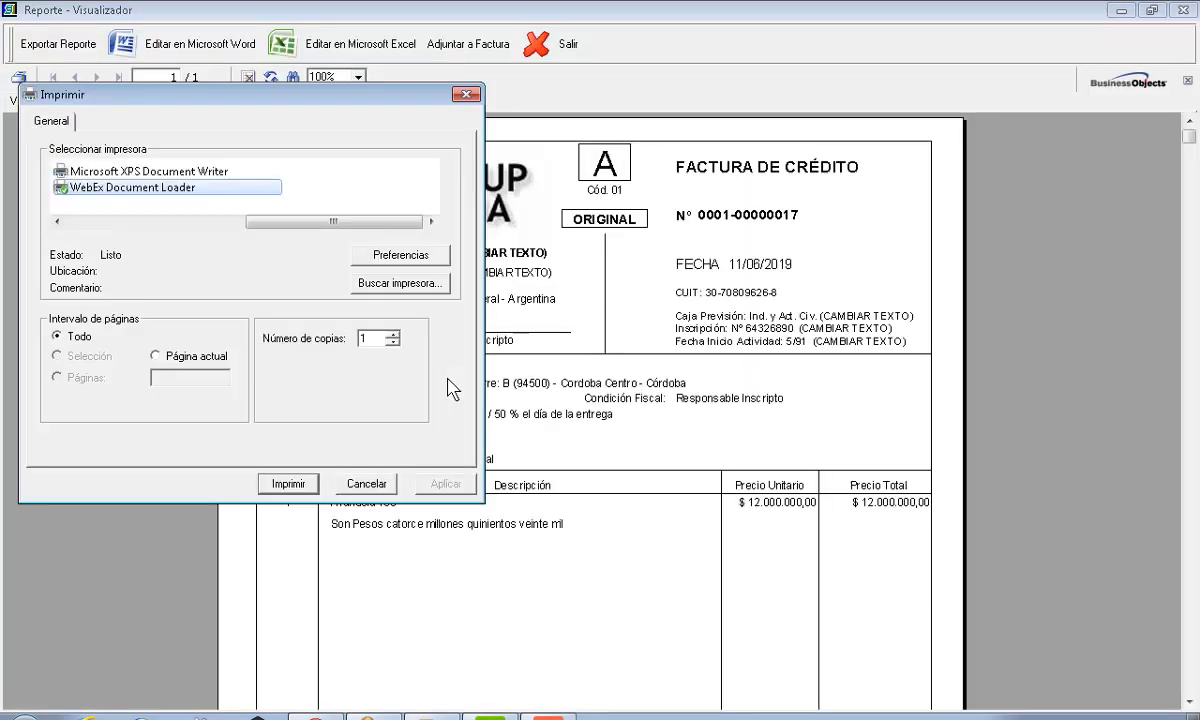
drag(300, 224, 100, 230)
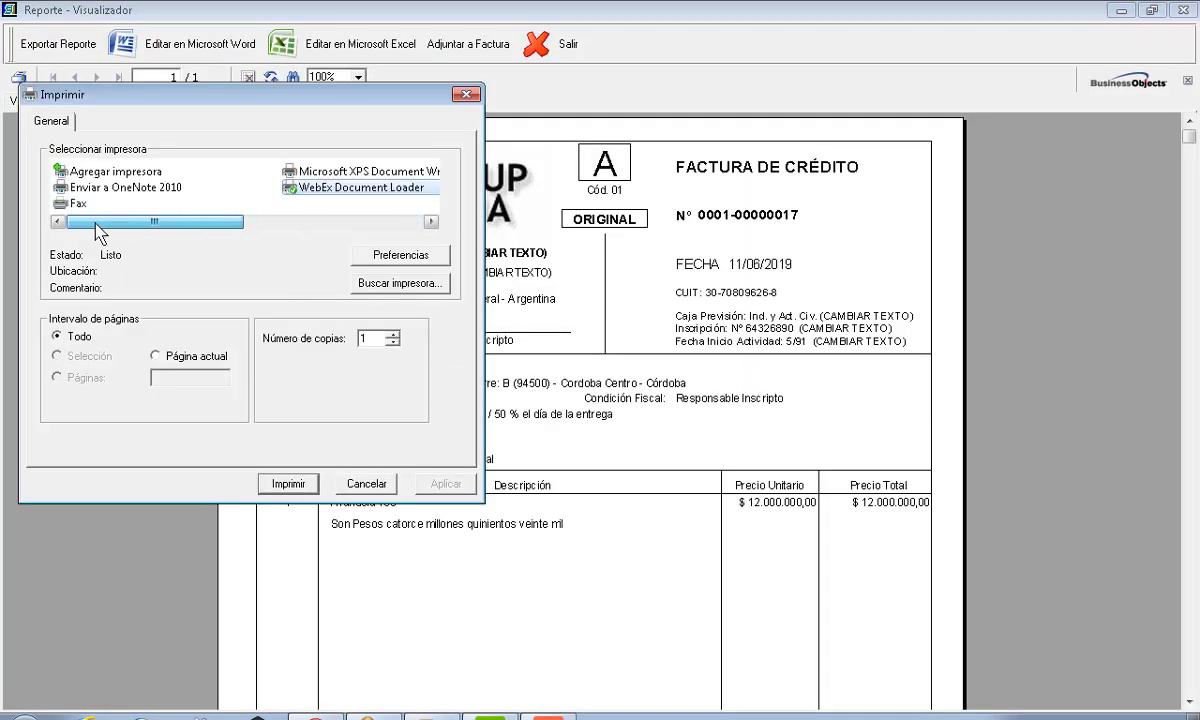
click(358, 484)
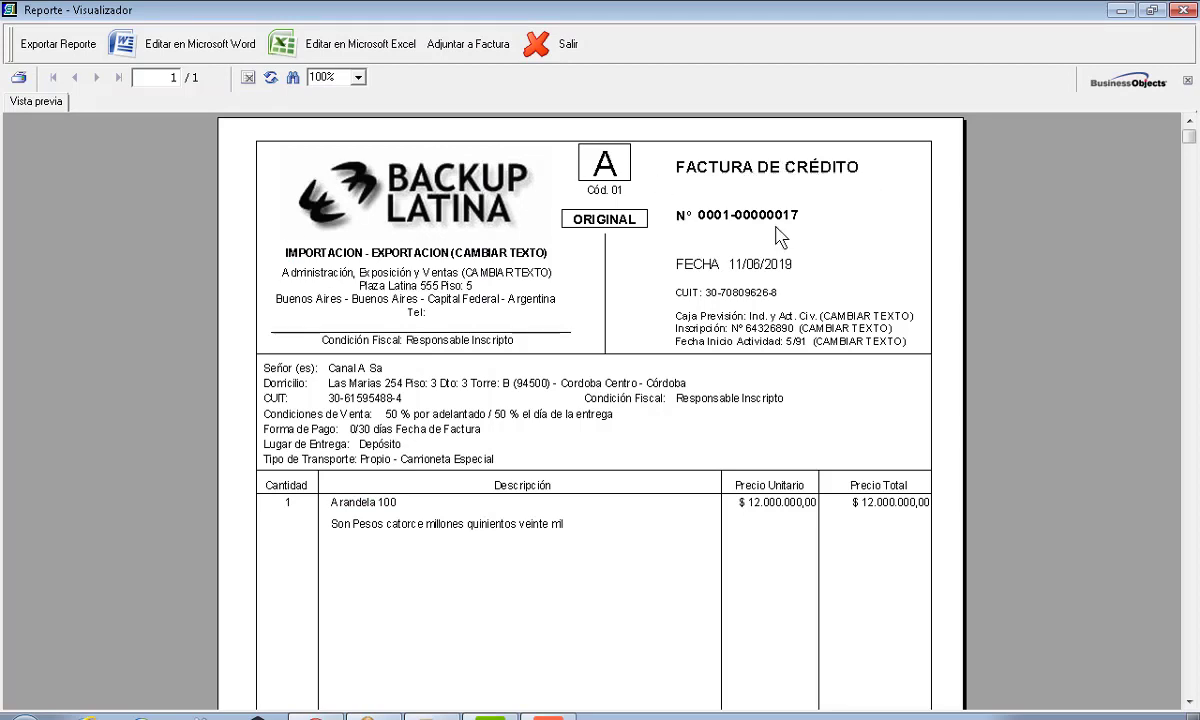
click(728, 258)
scroll(785, 272, down, 10)
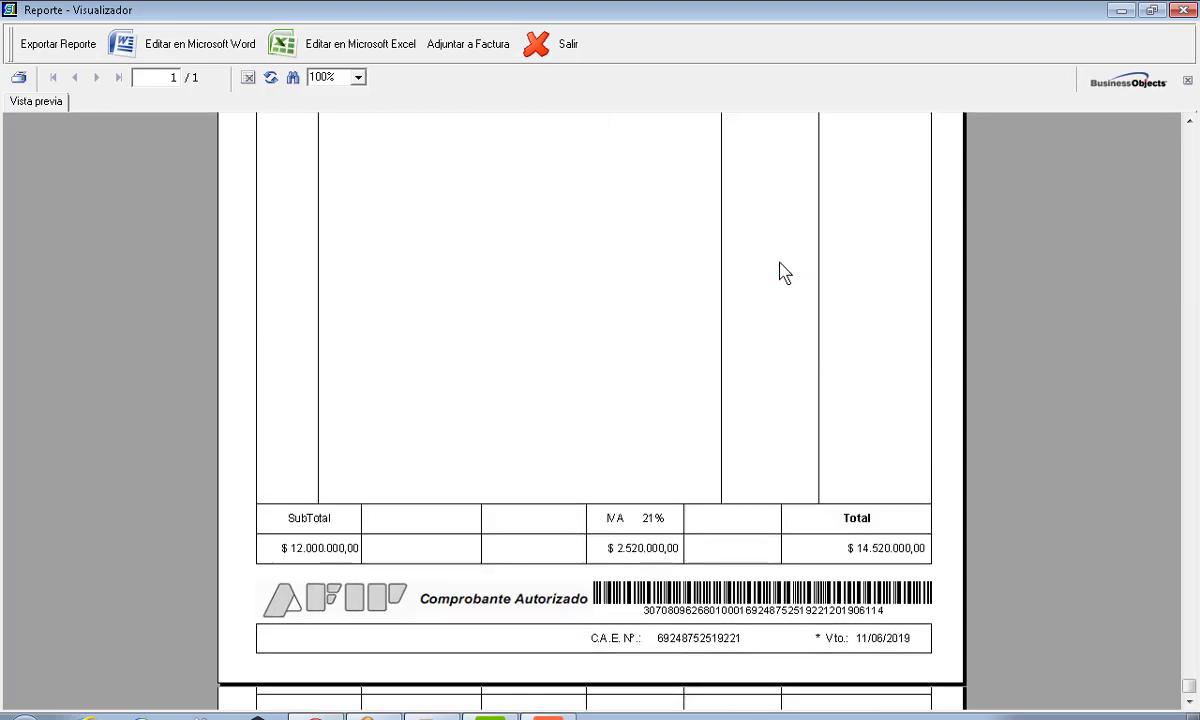
scroll(779, 270, up, 7)
scroll(783, 285, up, 1)
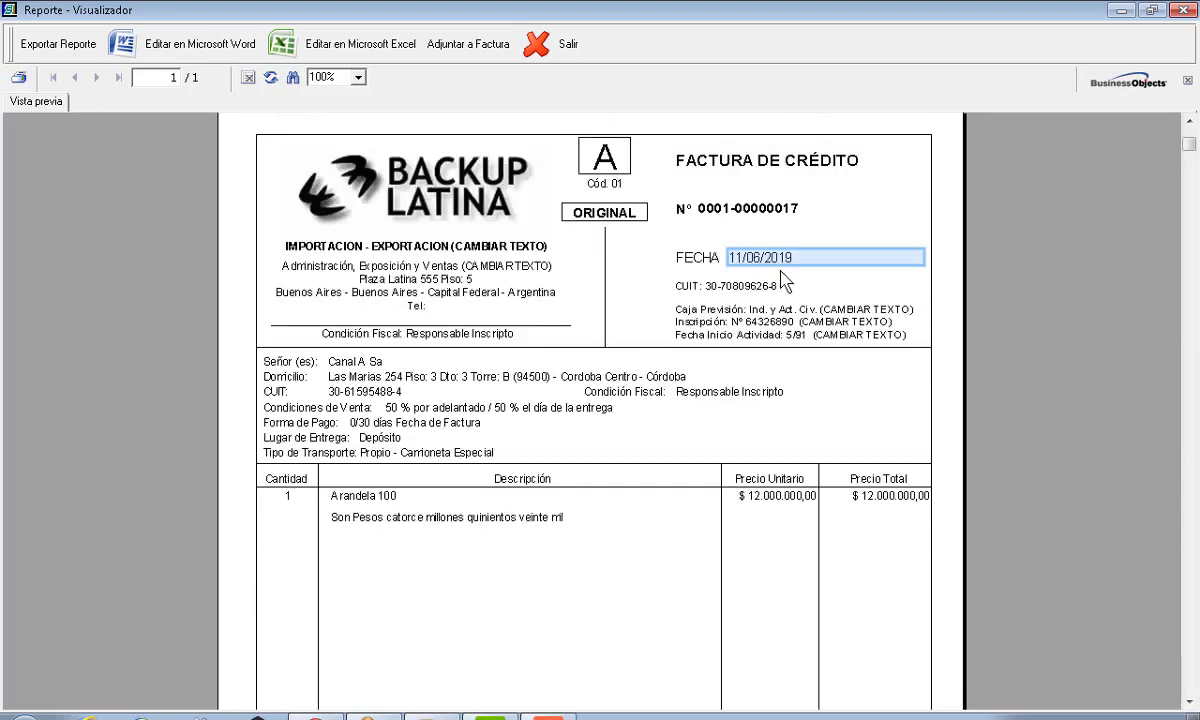
scroll(705, 378, down, 8)
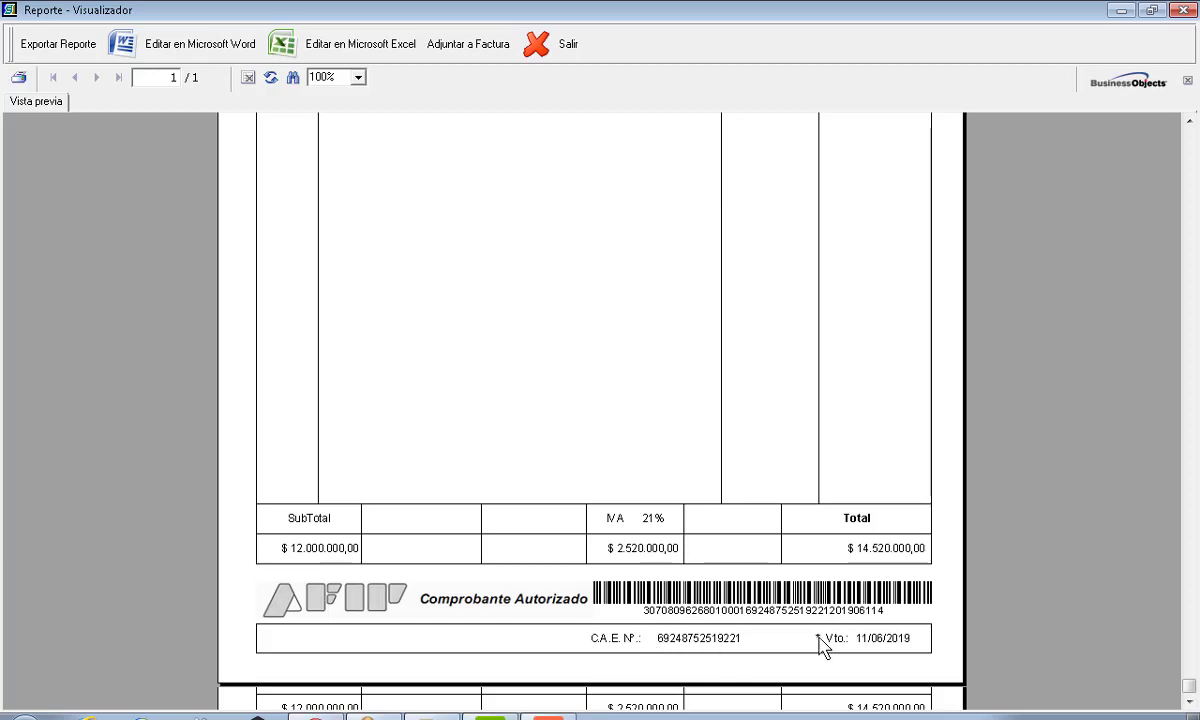
scroll(729, 570, up, 8)
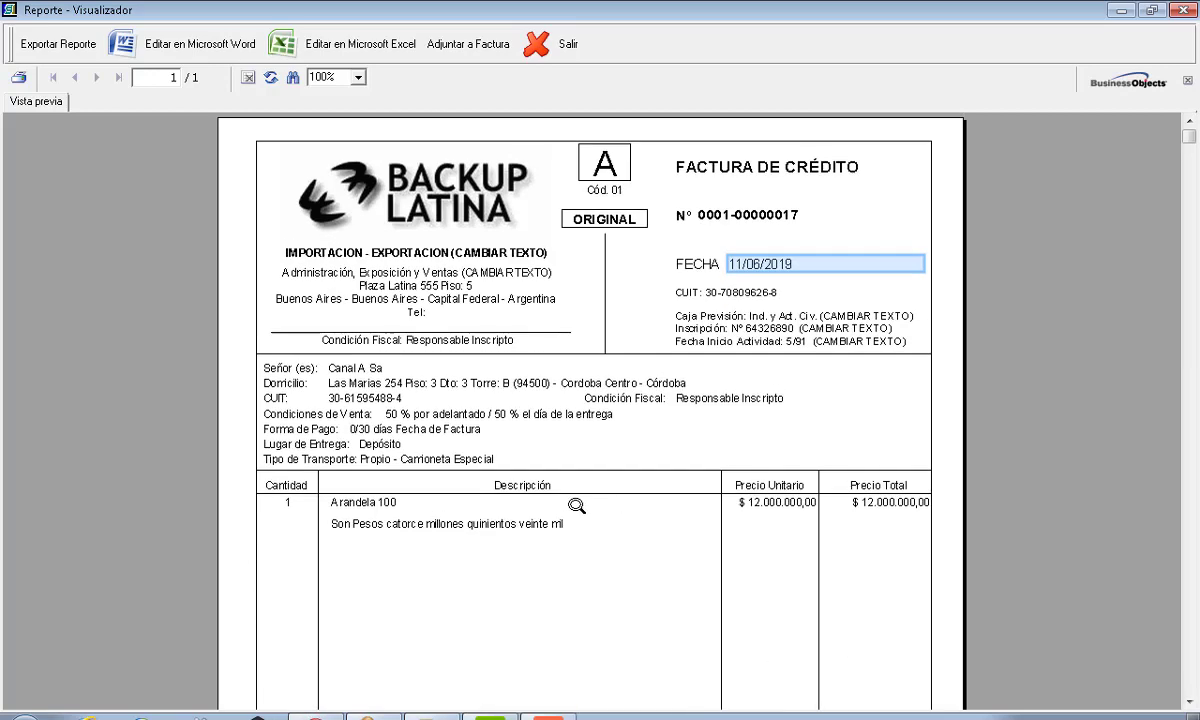